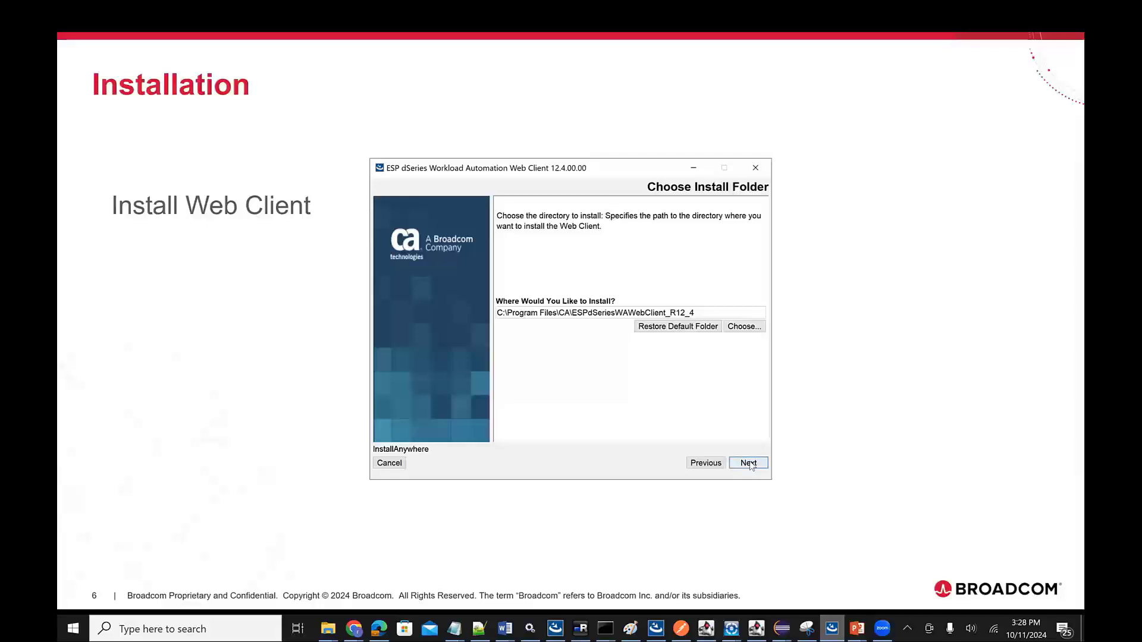
- Keep the default install folder and self-signed certificate, and set the HTTPS port to 48443 and the stop port to 48005
{"action": "left_click", "coordinate": [749, 464]}
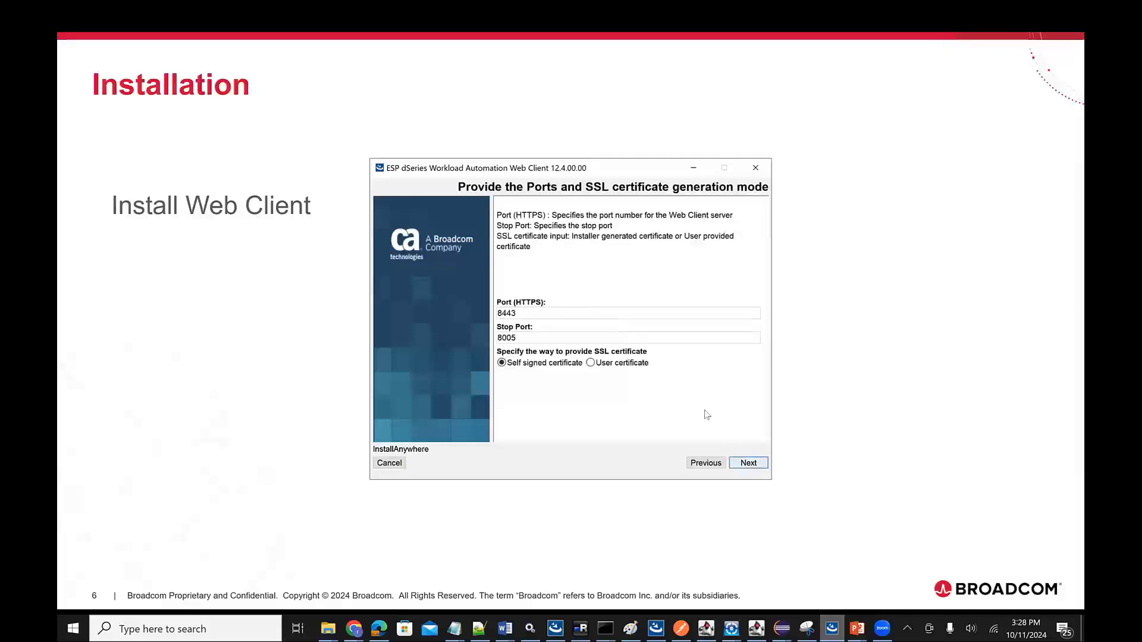
{"action": "left_click", "coordinate": [751, 463]}
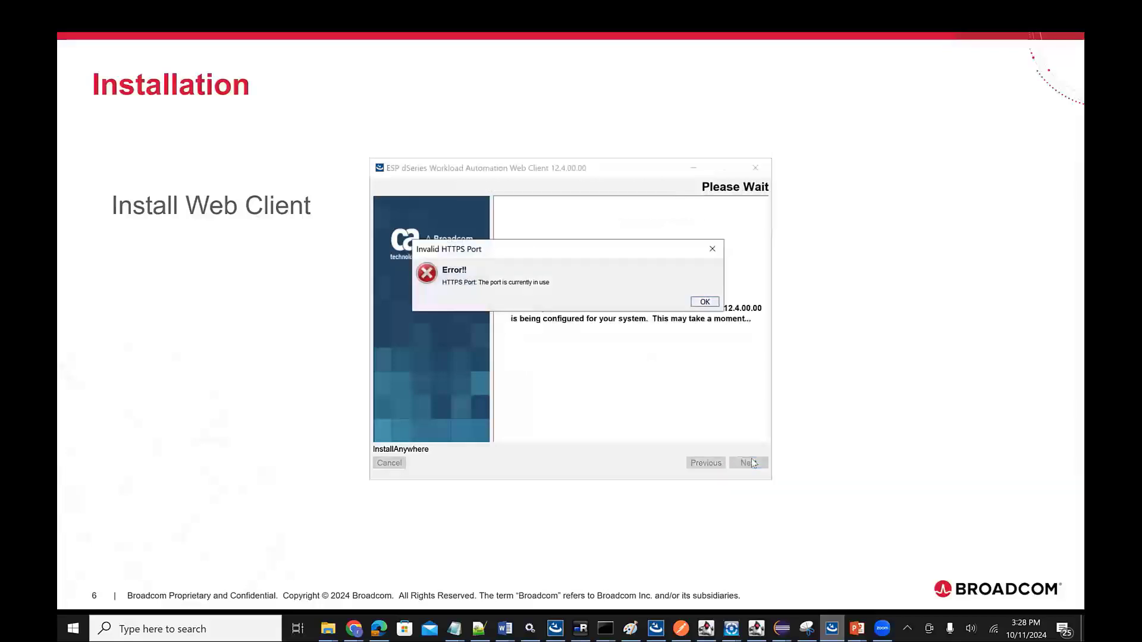
{"action": "left_click", "coordinate": [704, 302]}
{"action": "left_click", "coordinate": [498, 313]}
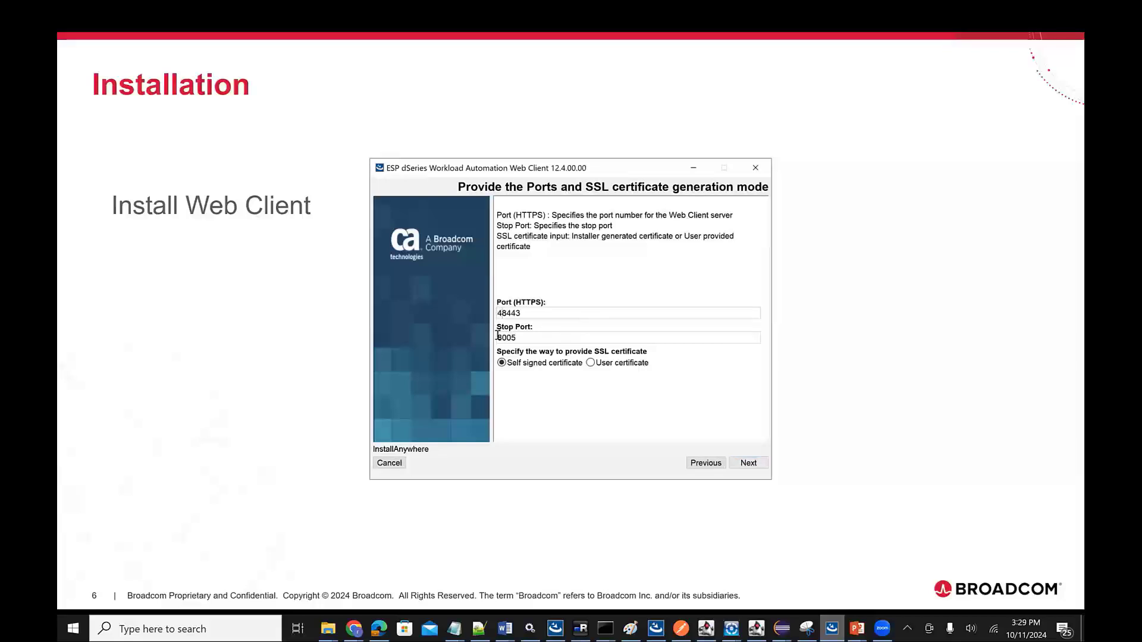
{"action": "left_click", "coordinate": [749, 468]}
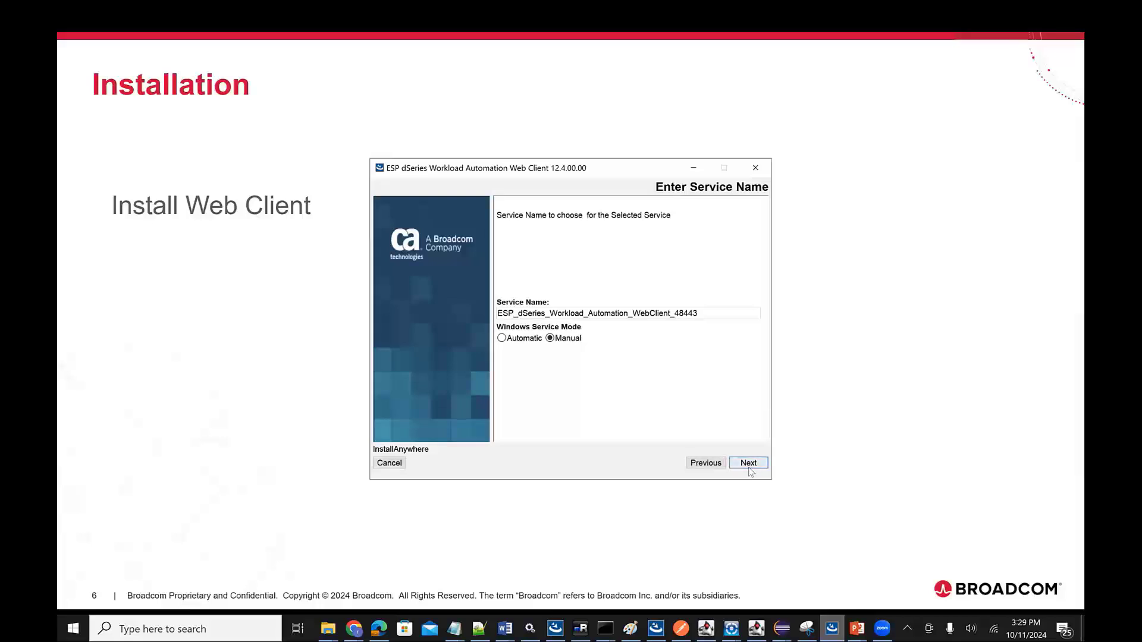
- Accept the default service name with the Manual Windows service mode and review the pre-installation summary
{"action": "left_click", "coordinate": [749, 463]}
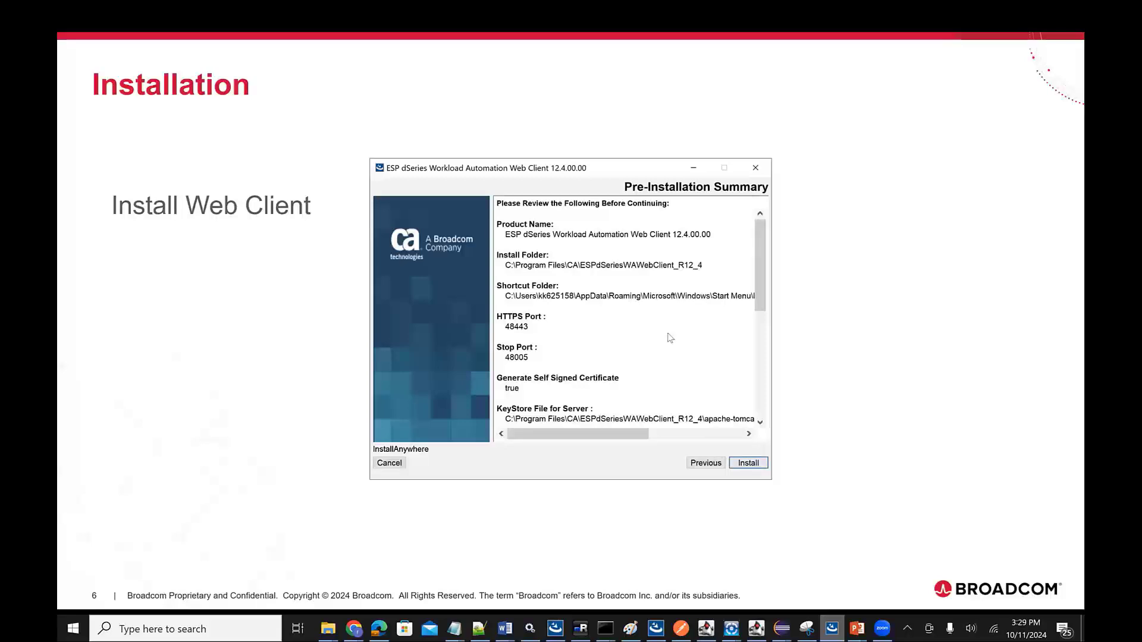
{"action": "left_click_drag", "start_coordinate": [767, 279], "coordinate": [766, 409]}
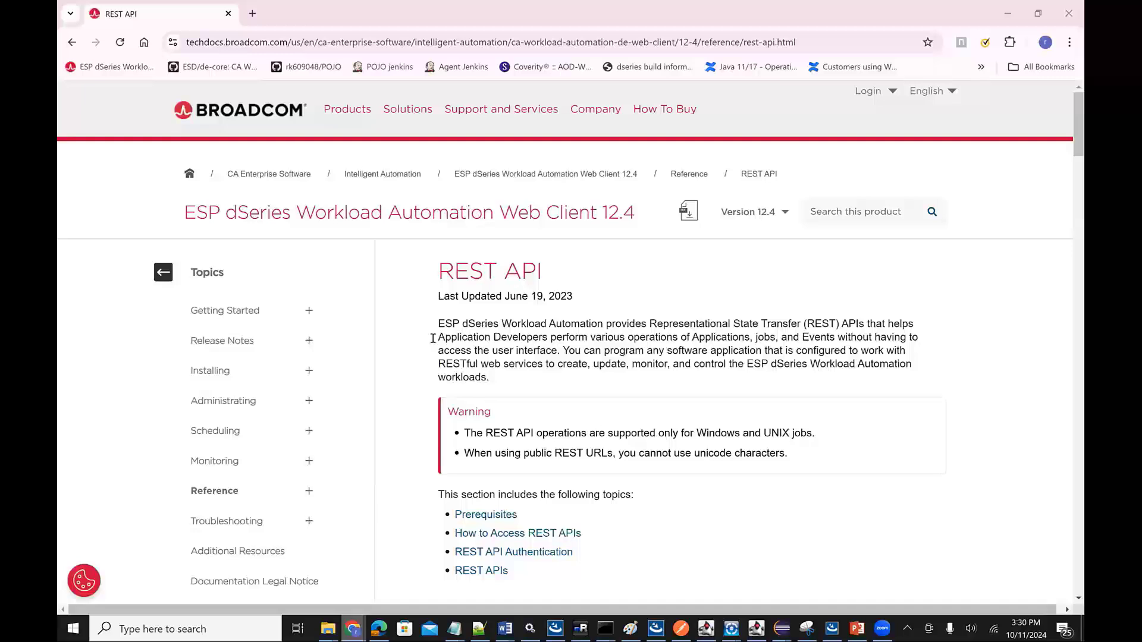
- Examine the Web Client 12.4 REST API documentation and its endpoint list, including the details of GET /applicationDefinitions/{id}
{"action": "scroll", "coordinate": [506, 445], "scroll_direction": "down", "scroll_amount": 6}
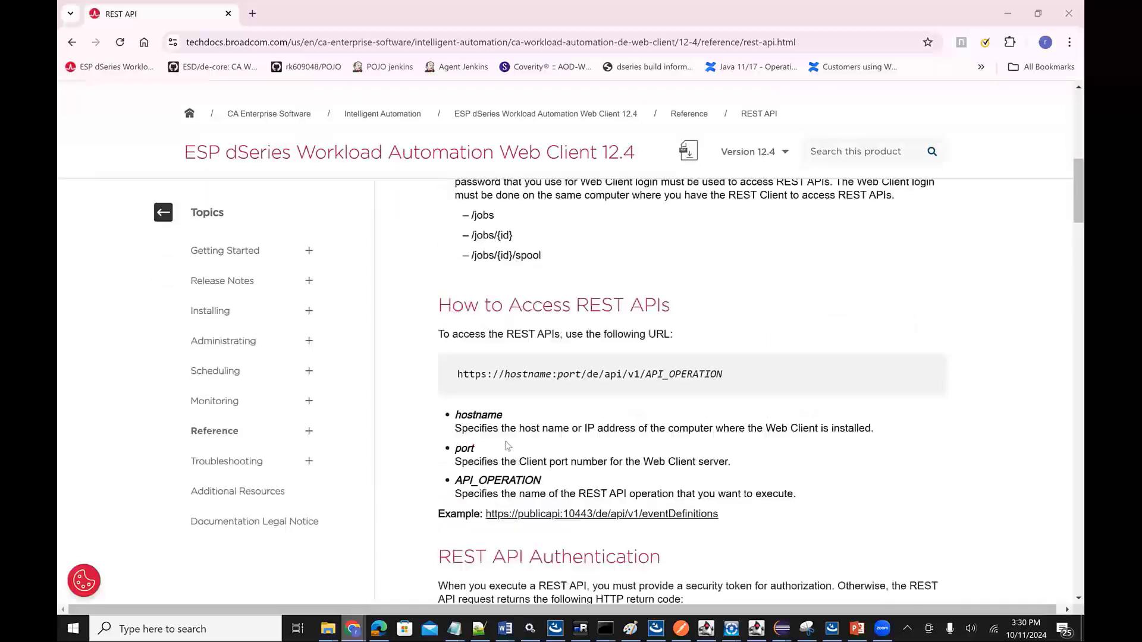
{"action": "scroll", "coordinate": [506, 445], "scroll_direction": "down", "scroll_amount": 10}
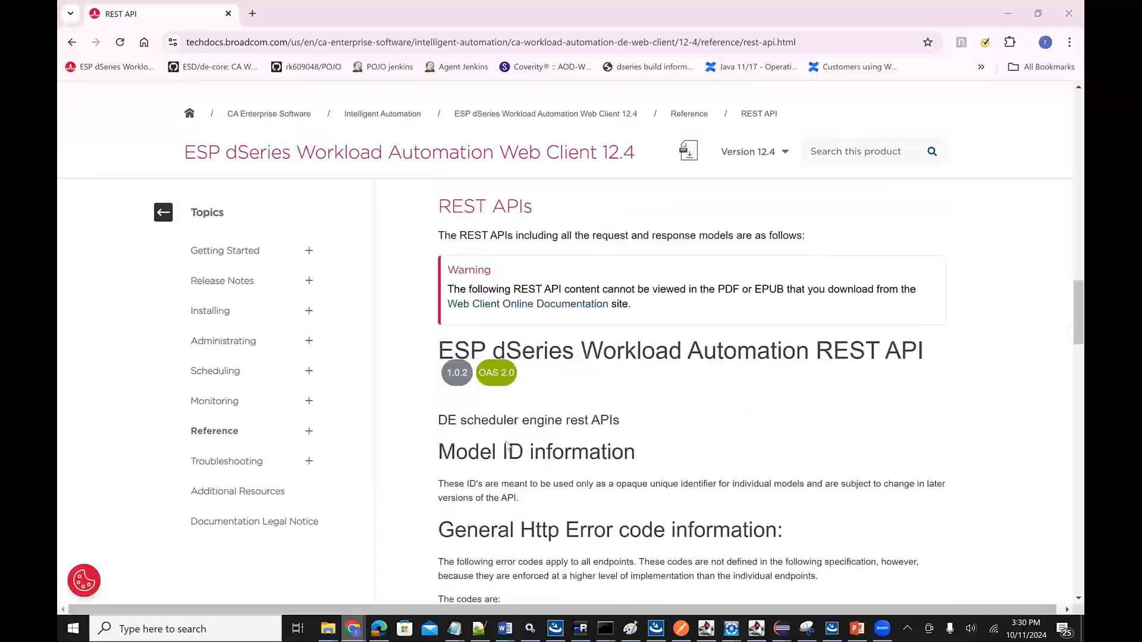
{"action": "scroll", "coordinate": [507, 445], "scroll_direction": "down", "scroll_amount": 5}
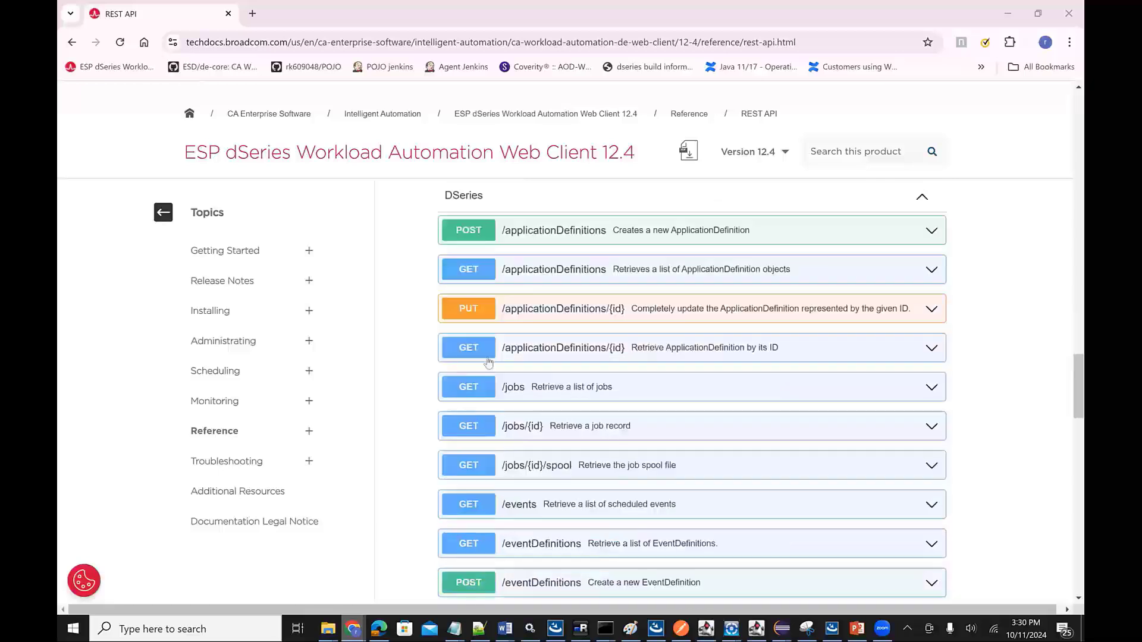
{"action": "scroll", "coordinate": [526, 487], "scroll_direction": "down", "scroll_amount": 8}
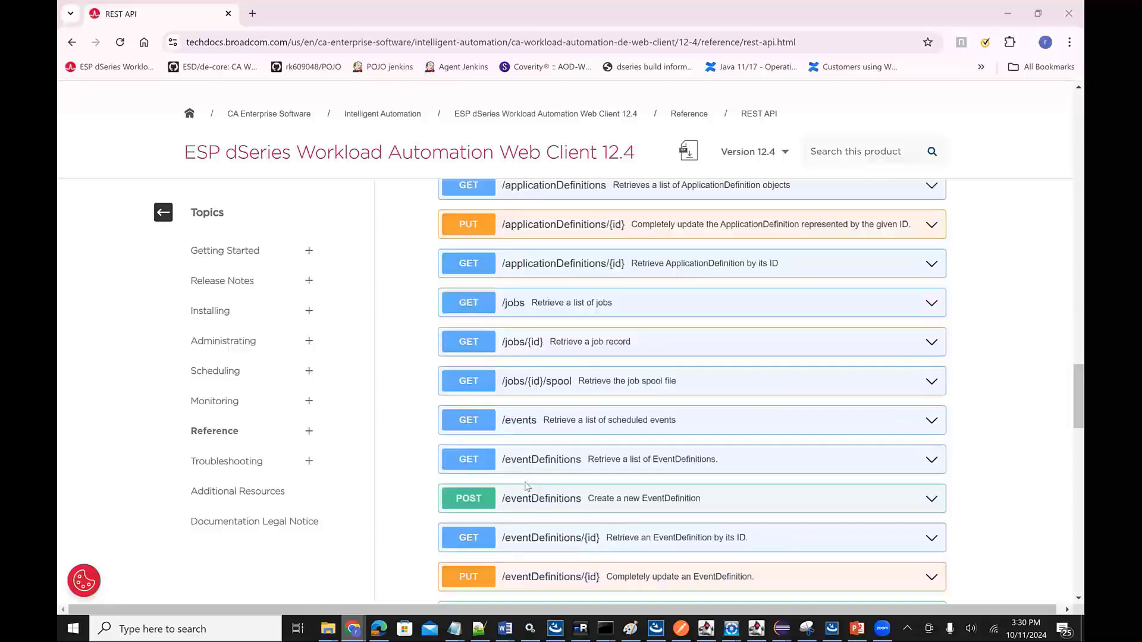
{"action": "scroll", "coordinate": [583, 349], "scroll_direction": "up", "scroll_amount": 6}
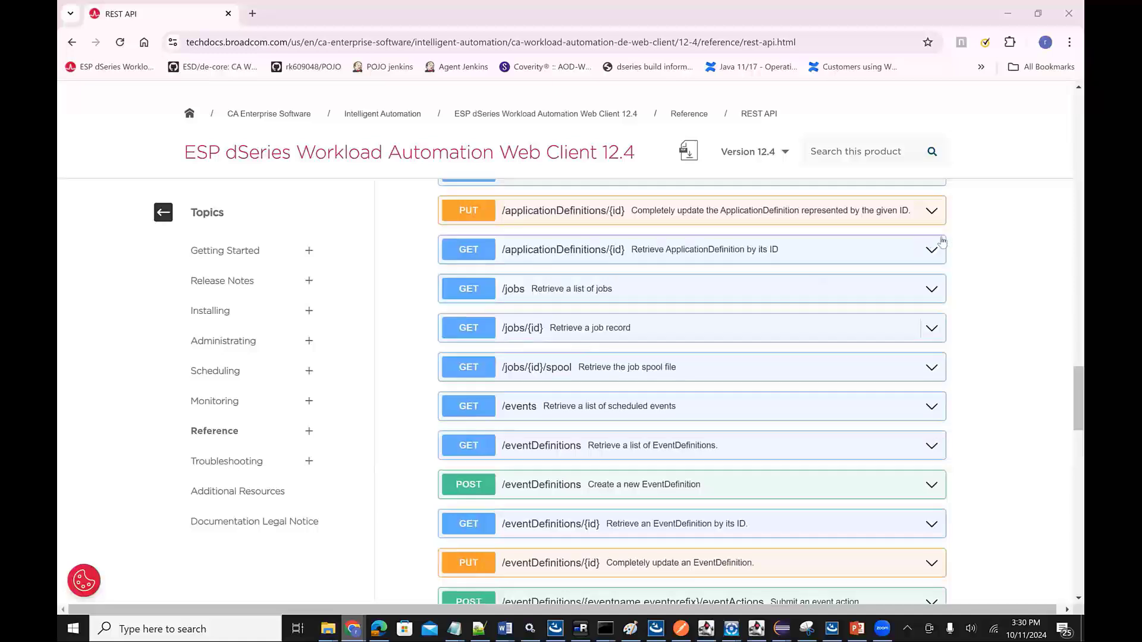
{"action": "left_click", "coordinate": [708, 249]}
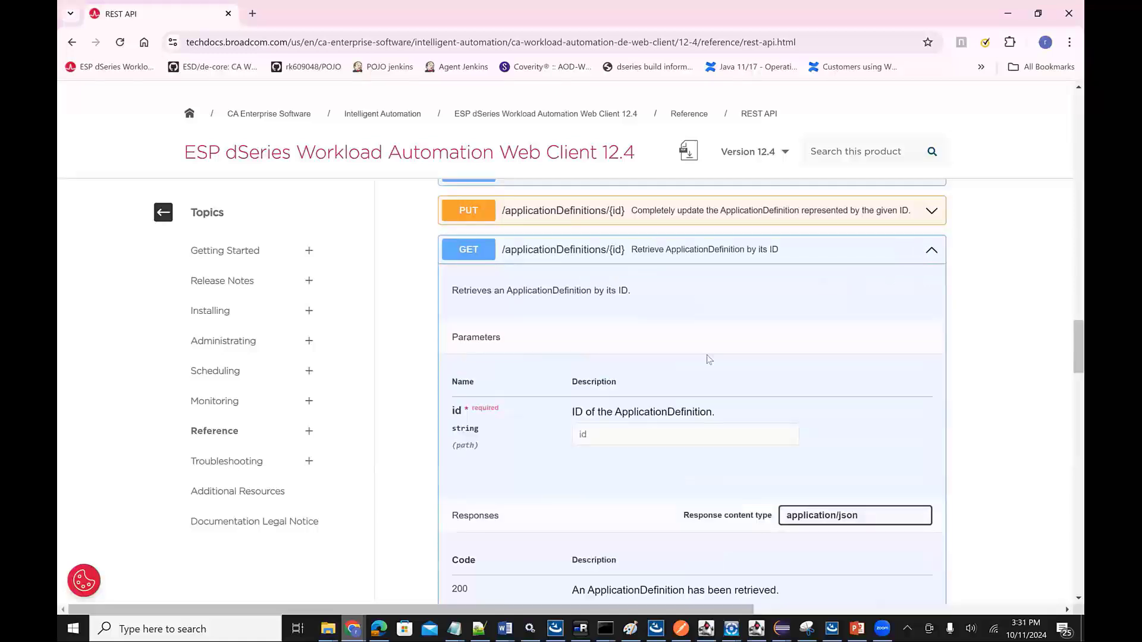
{"action": "scroll", "coordinate": [679, 397], "scroll_direction": "down", "scroll_amount": 10}
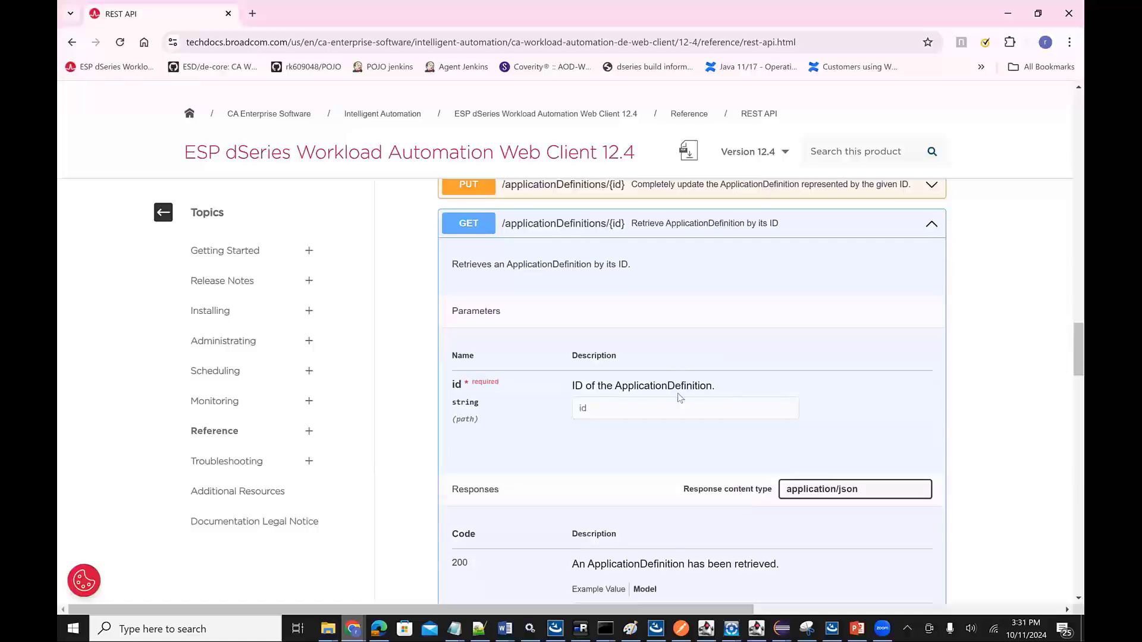
{"action": "scroll", "coordinate": [679, 398], "scroll_direction": "down", "scroll_amount": 4}
{"action": "scroll", "coordinate": [680, 397], "scroll_direction": "up", "scroll_amount": 3}
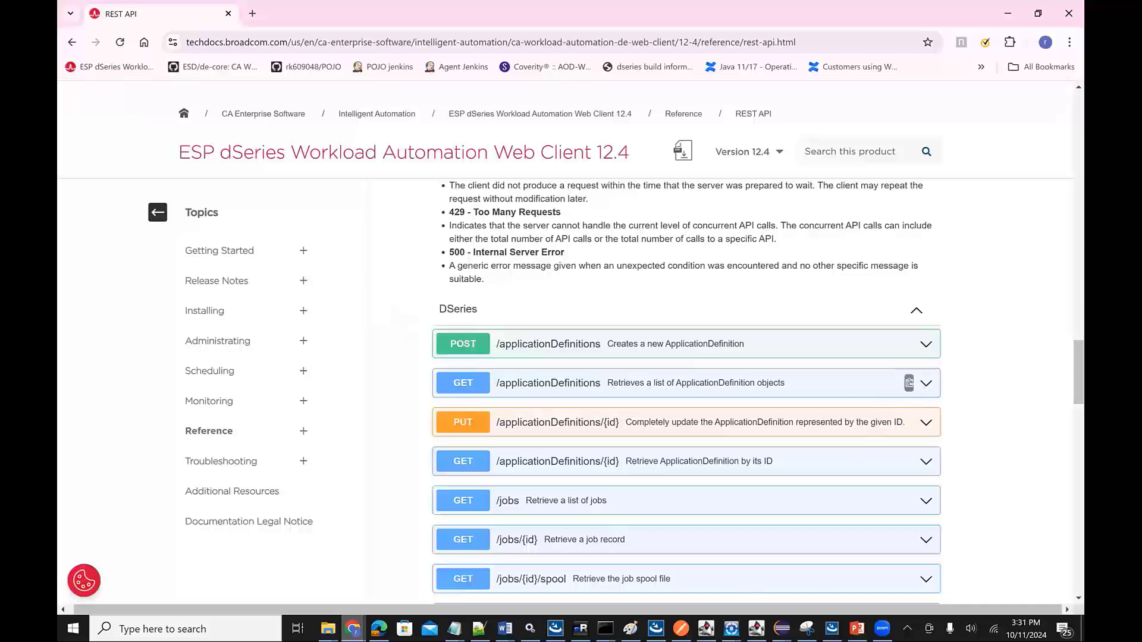
{"action": "mouse_move", "coordinate": [681, 629]}
{"action": "left_click", "coordinate": [705, 548]}
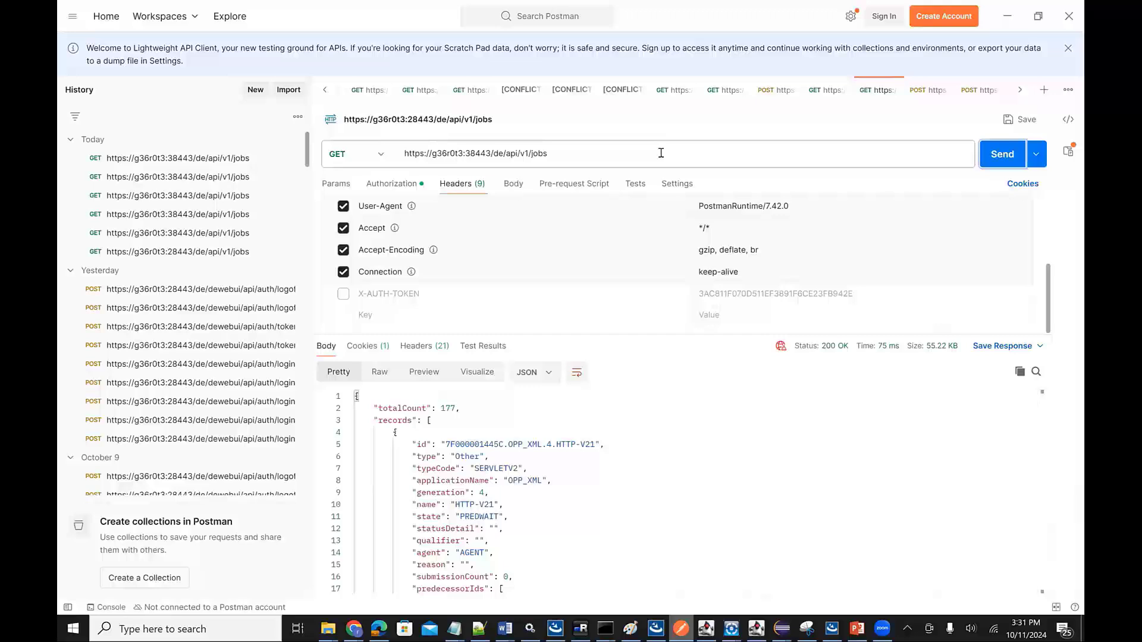
{"action": "left_click", "coordinate": [1001, 155]}
{"action": "left_click", "coordinate": [1002, 154]}
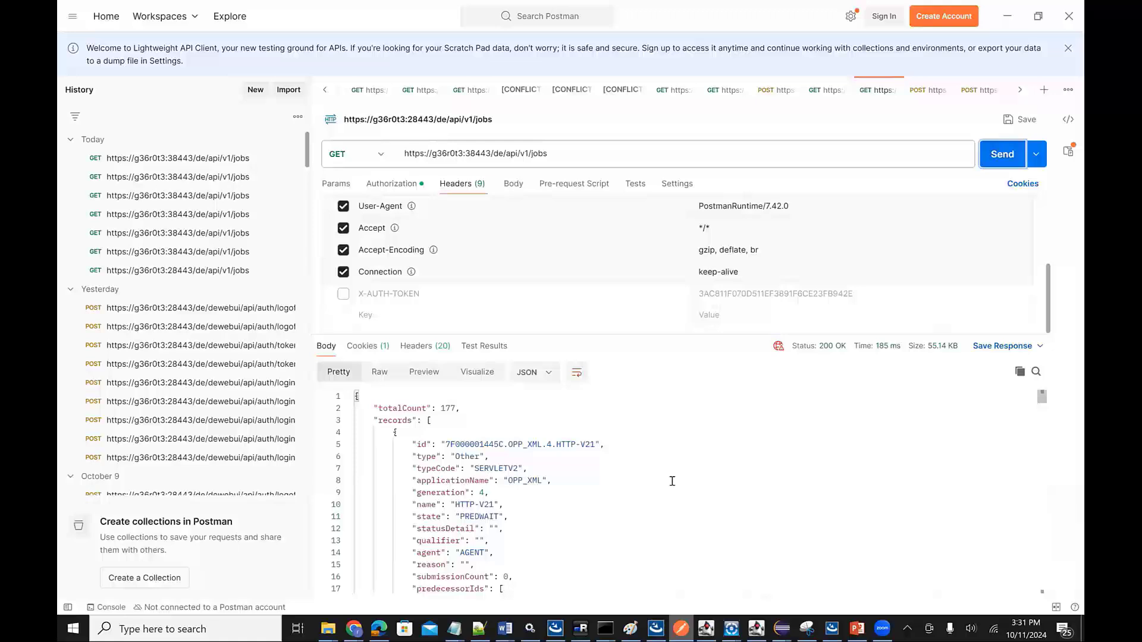
{"action": "scroll", "coordinate": [673, 481], "scroll_direction": "down", "scroll_amount": 10}
{"action": "scroll", "coordinate": [672, 481], "scroll_direction": "down", "scroll_amount": 20}
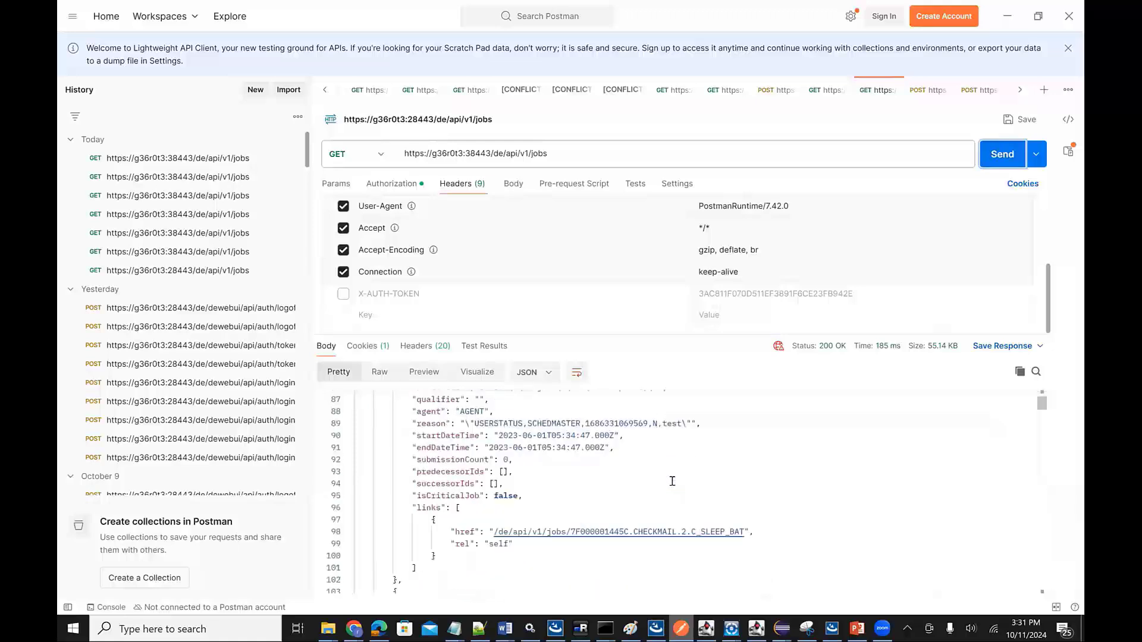
{"action": "scroll", "coordinate": [672, 481], "scroll_direction": "down", "scroll_amount": 20}
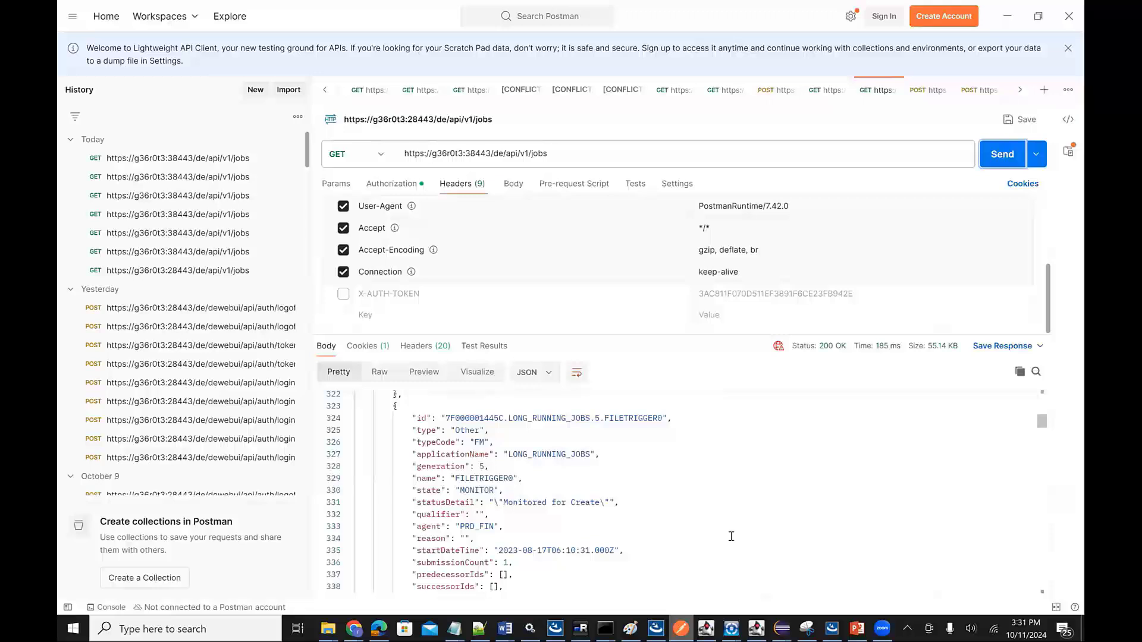
- Switch to the Desktop Client window showing REST_API_DEMO_124 and expand the Application and Web Services job types in the palette
{"action": "mouse_move", "coordinate": [731, 628]}
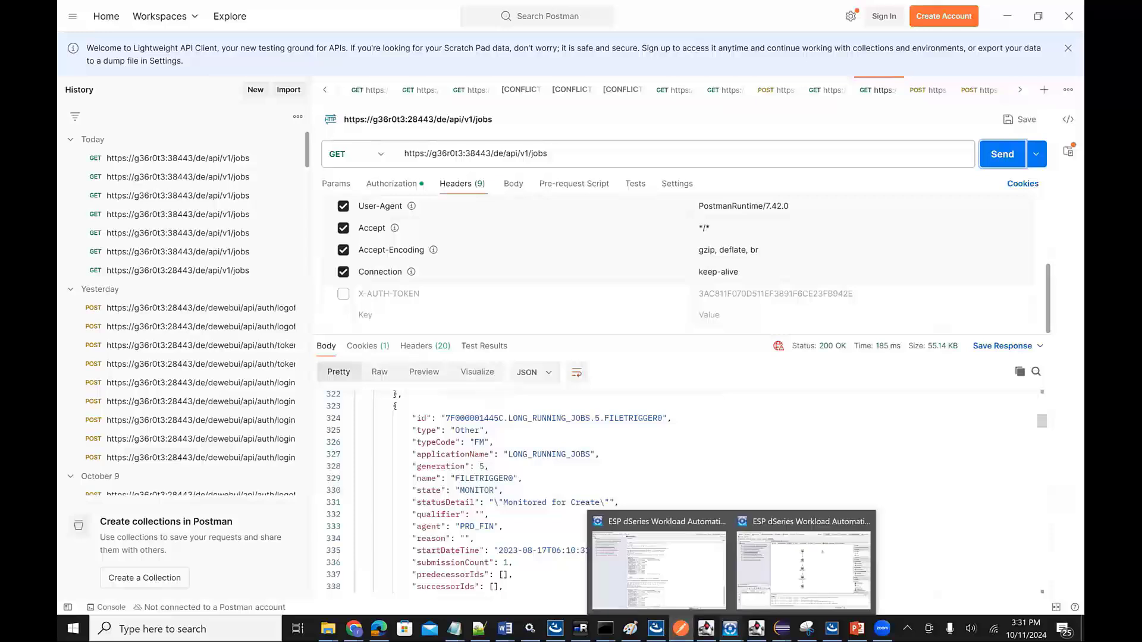
{"action": "left_click", "coordinate": [807, 589]}
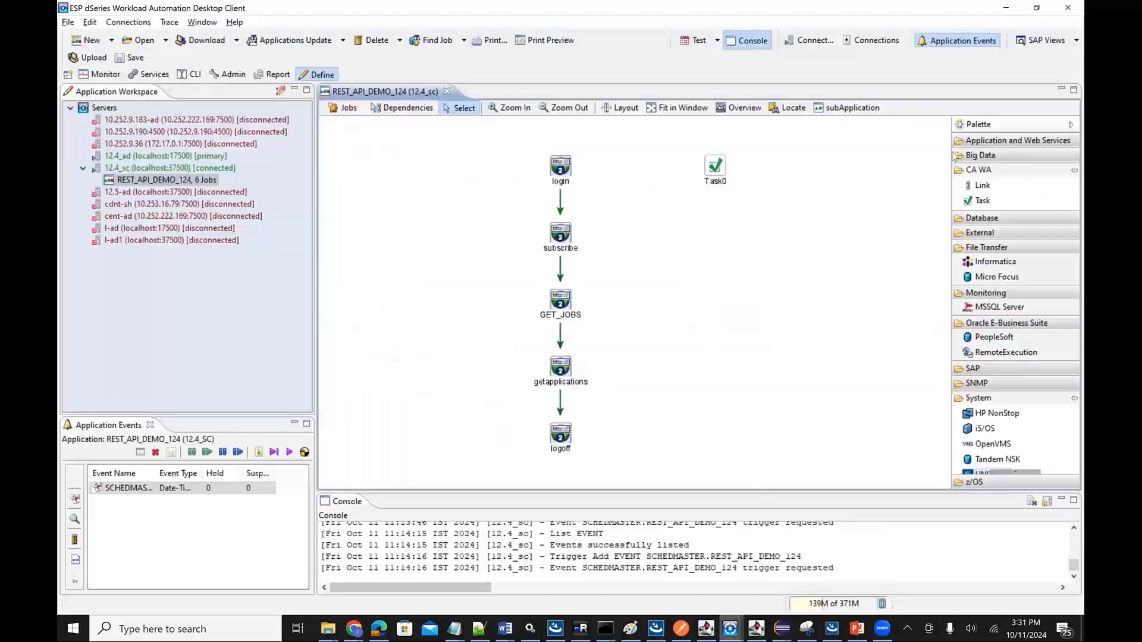
{"action": "left_click", "coordinate": [986, 142]}
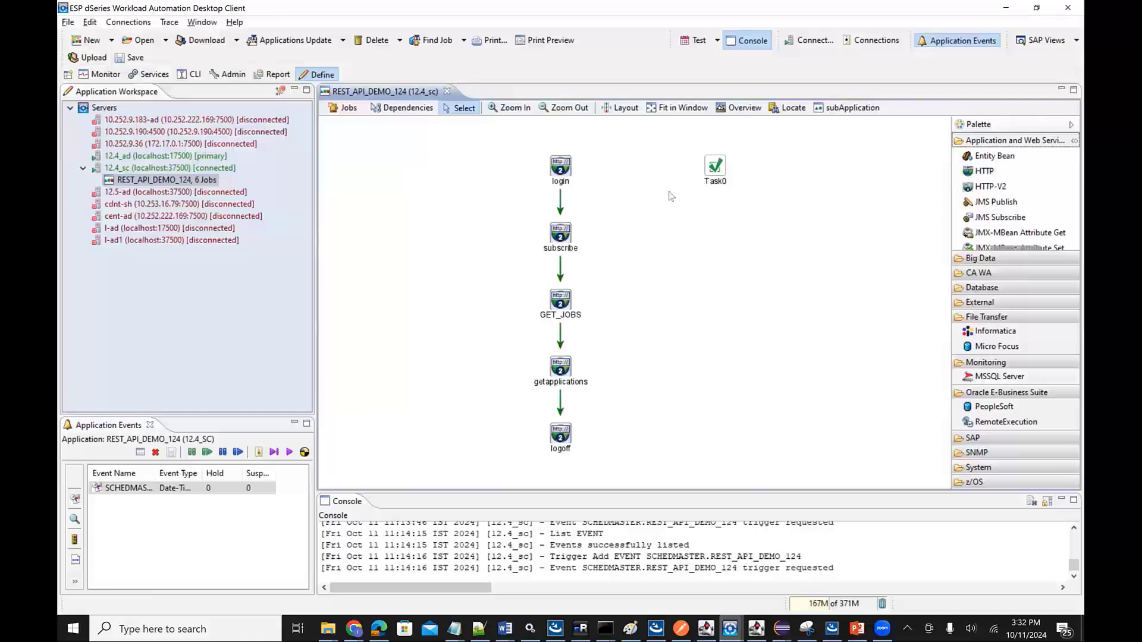
- Open the login job's definition, examine its basic settings and header parameters, and close it
{"action": "left_click", "coordinate": [562, 168]}
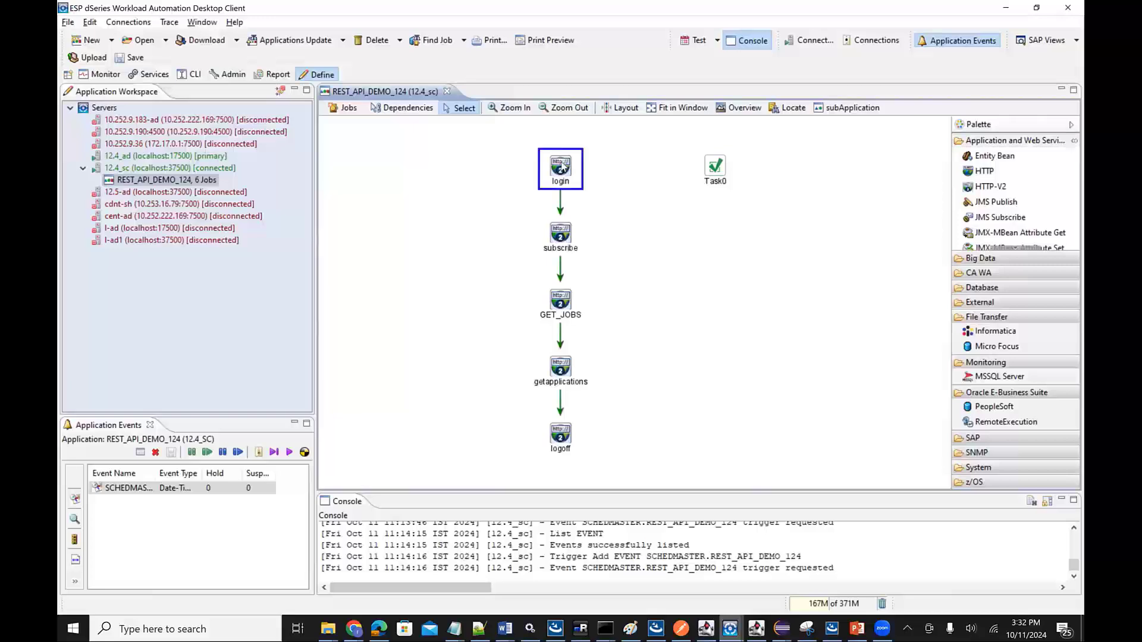
{"action": "double_click", "coordinate": [562, 169]}
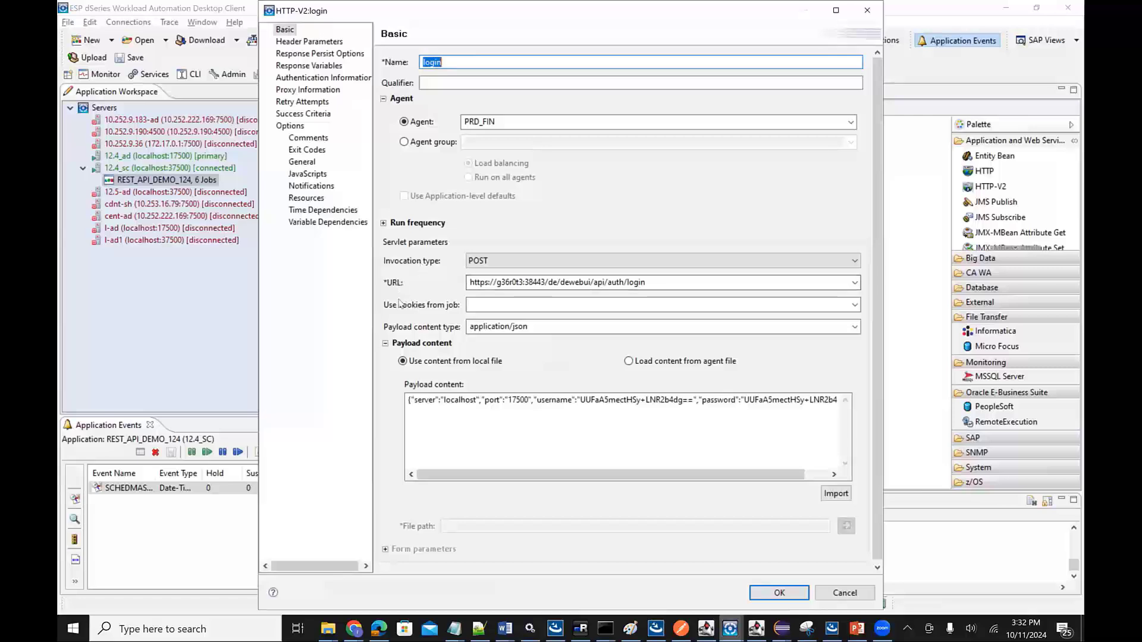
{"action": "scroll", "coordinate": [400, 304], "scroll_direction": "down", "scroll_amount": 1}
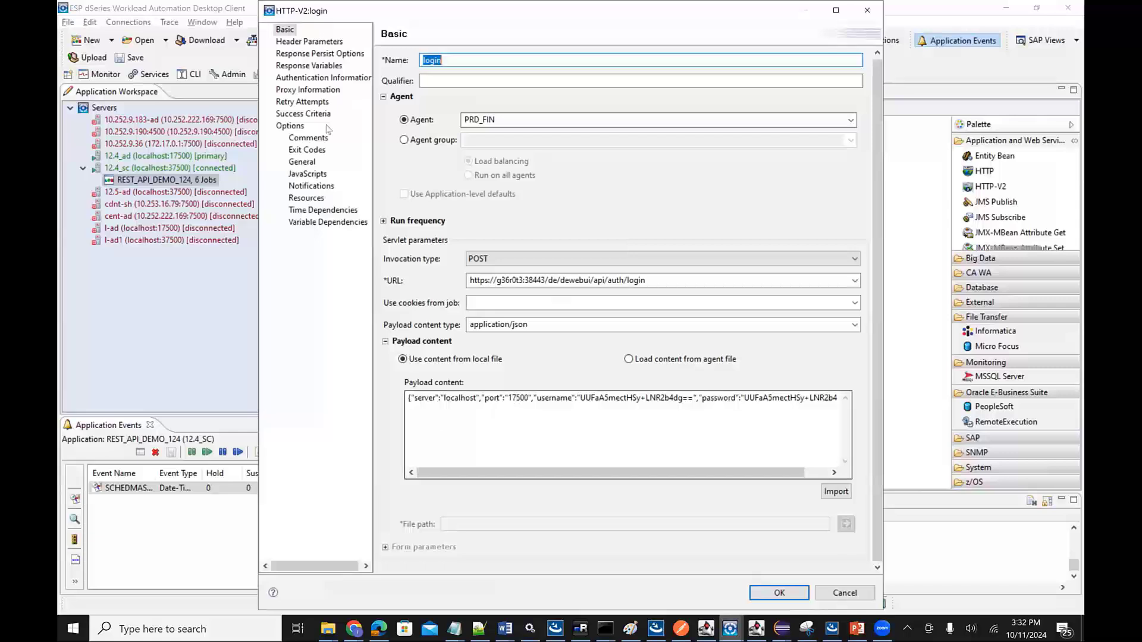
{"action": "left_click", "coordinate": [310, 41]}
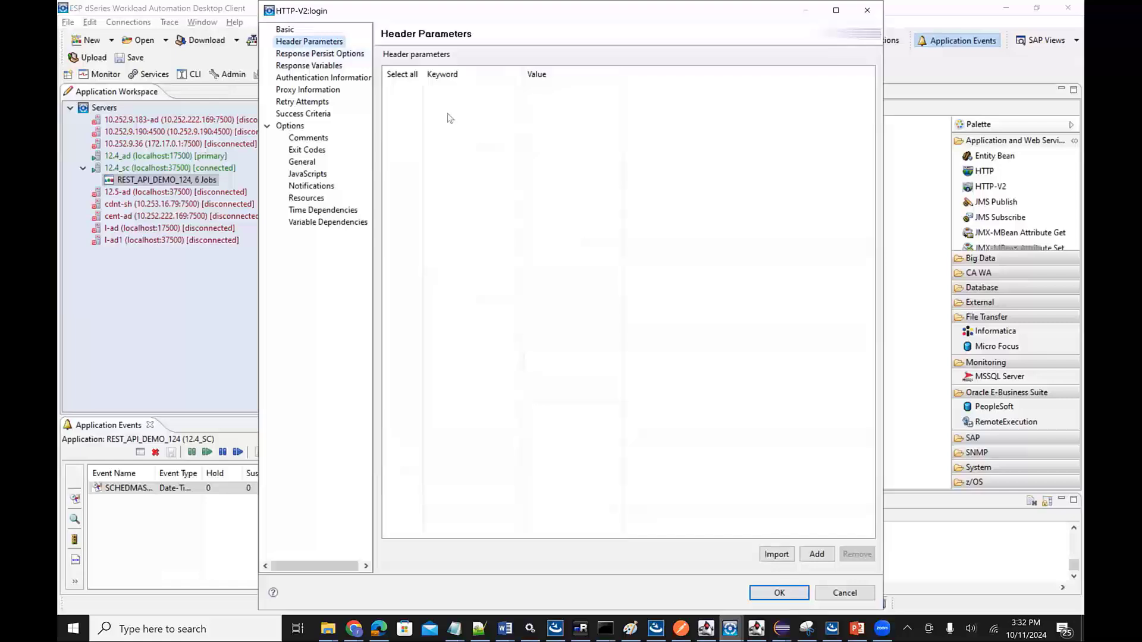
{"action": "left_click", "coordinate": [792, 594]}
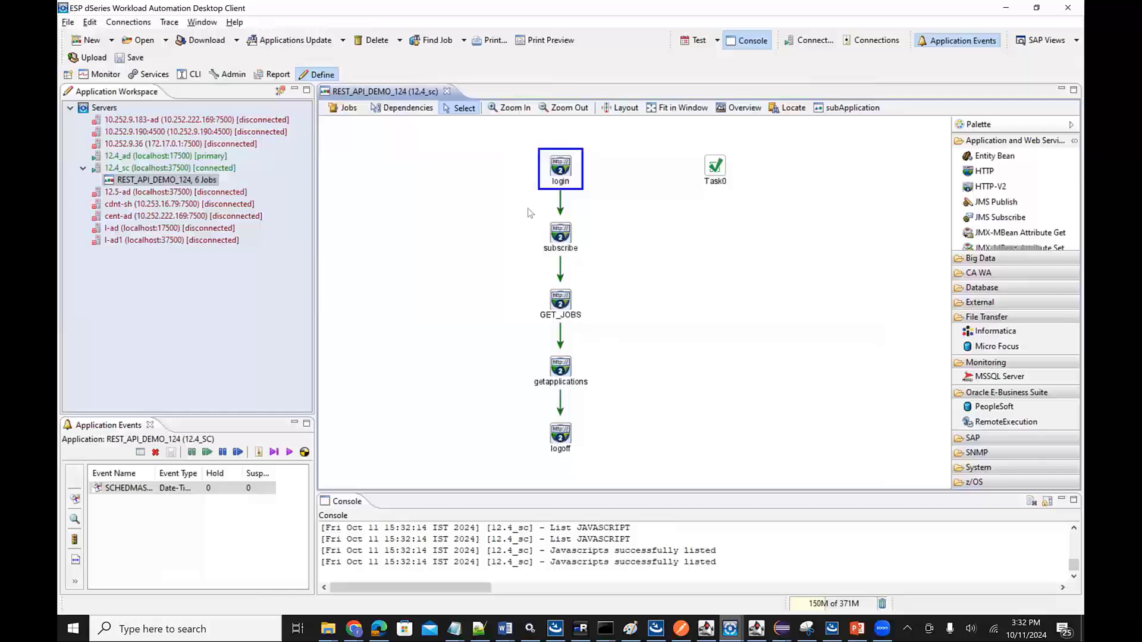
- Reopen the login job, examine the name and header key of its response variable, and close it without saving
{"action": "left_click", "coordinate": [569, 238]}
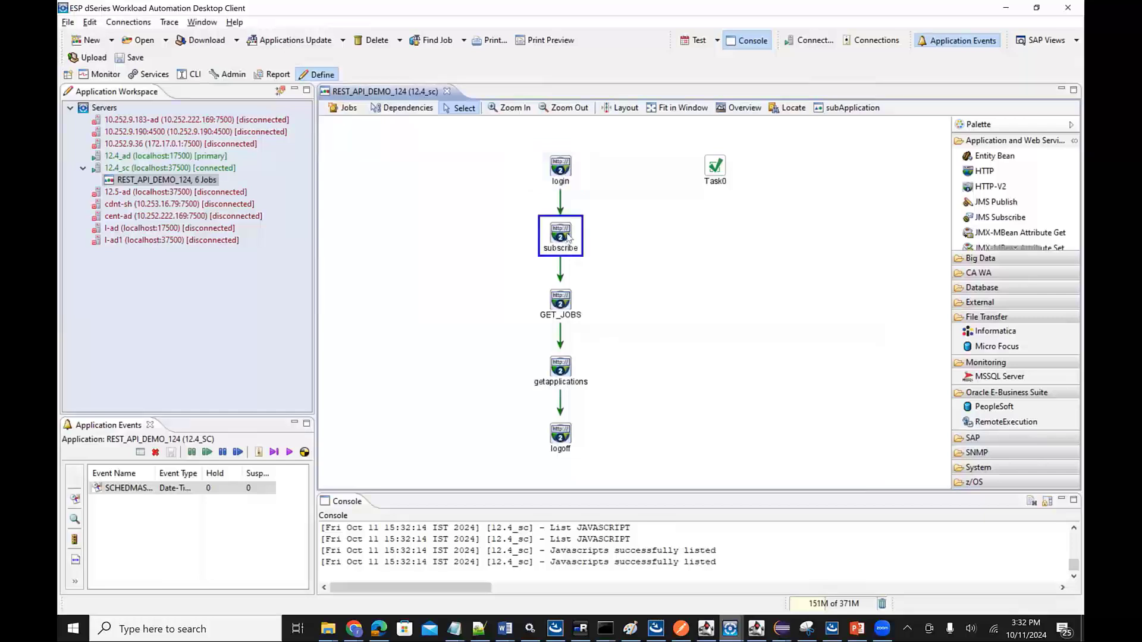
{"action": "left_click", "coordinate": [563, 169]}
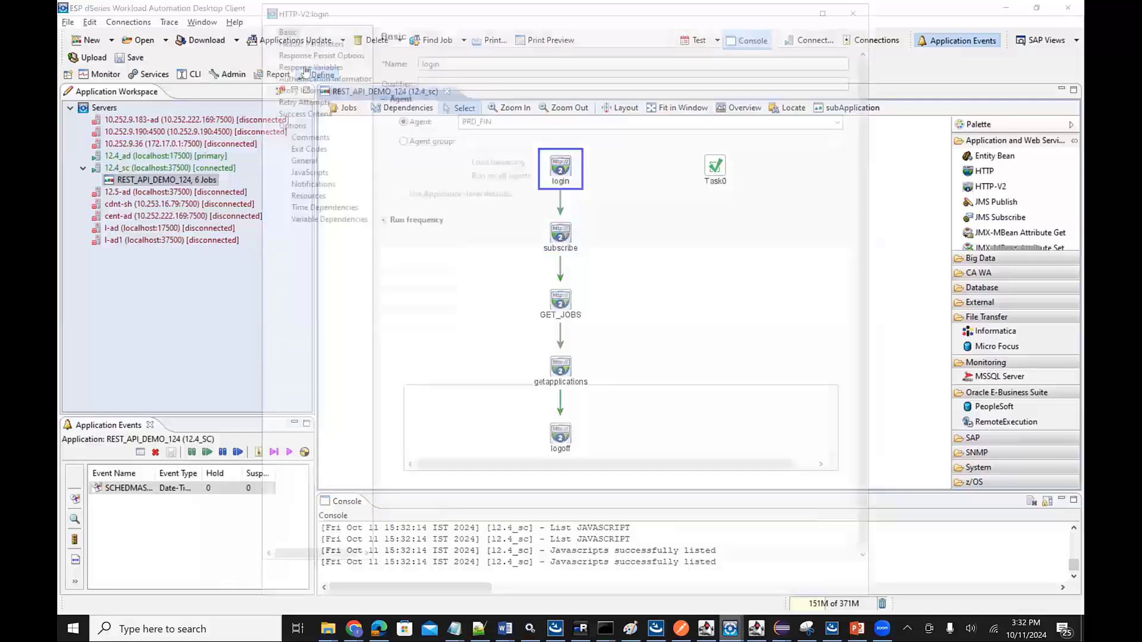
{"action": "left_click", "coordinate": [306, 67]}
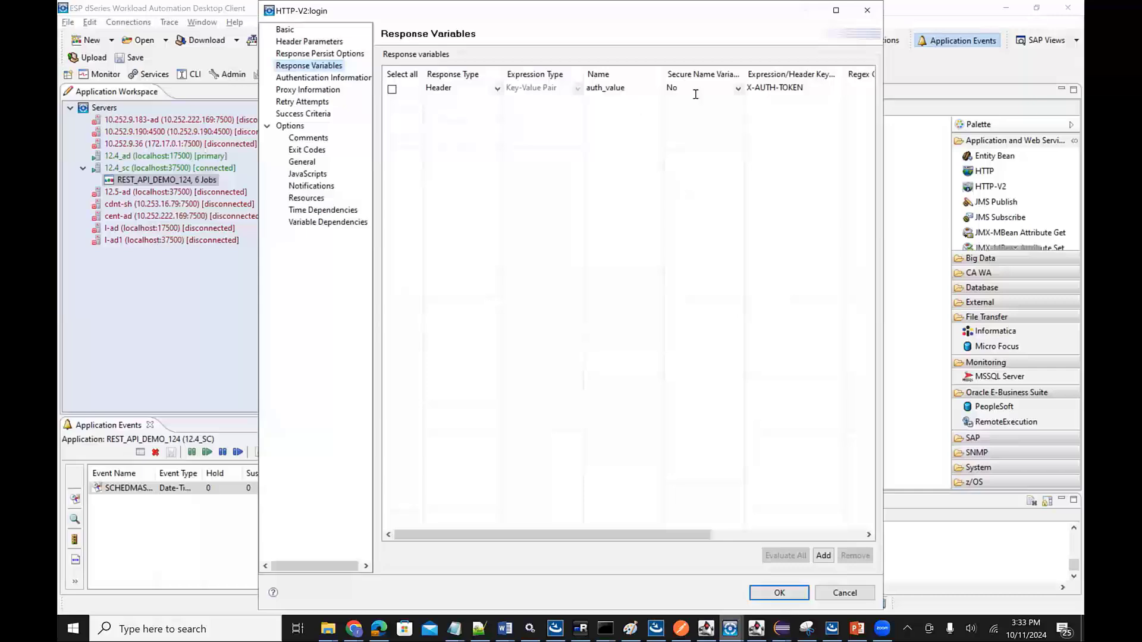
{"action": "left_click", "coordinate": [797, 90]}
{"action": "left_click", "coordinate": [584, 91]}
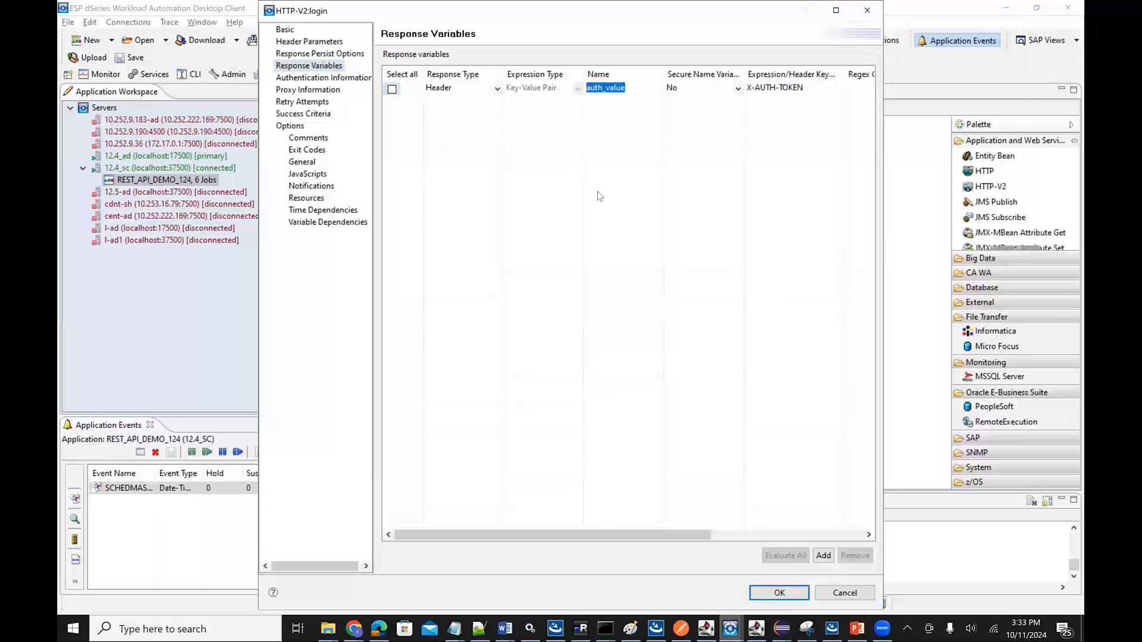
{"action": "left_click", "coordinate": [834, 593]}
- Open the subscribe job's definition, examine the value of its X-AUTH-TOKEN header parameter, and close it
{"action": "left_click", "coordinate": [567, 231]}
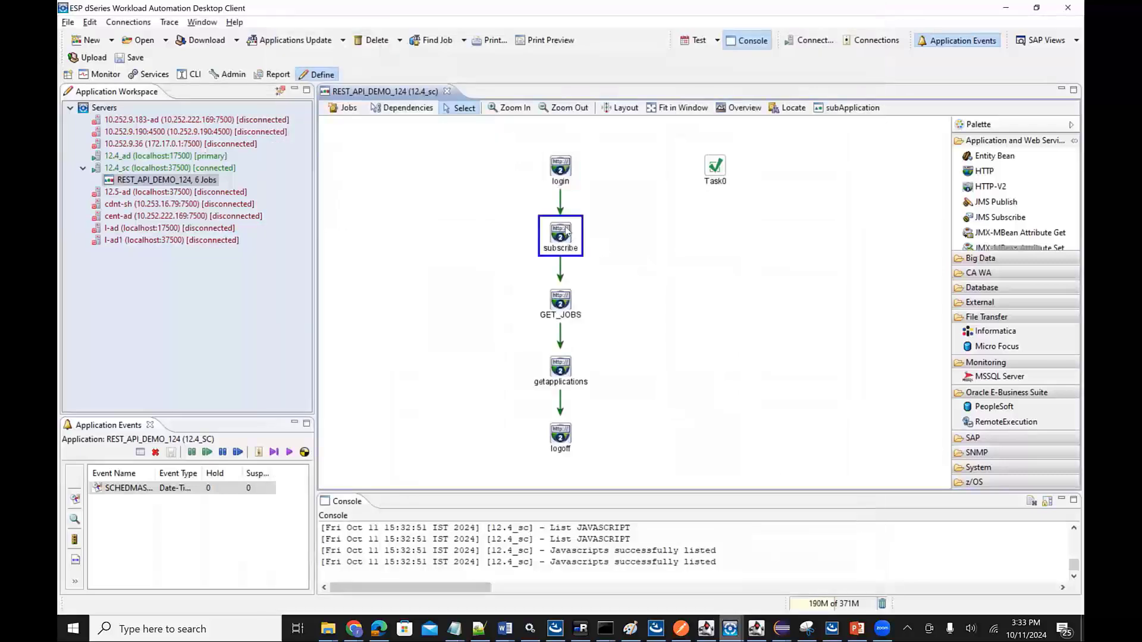
{"action": "double_click", "coordinate": [567, 232]}
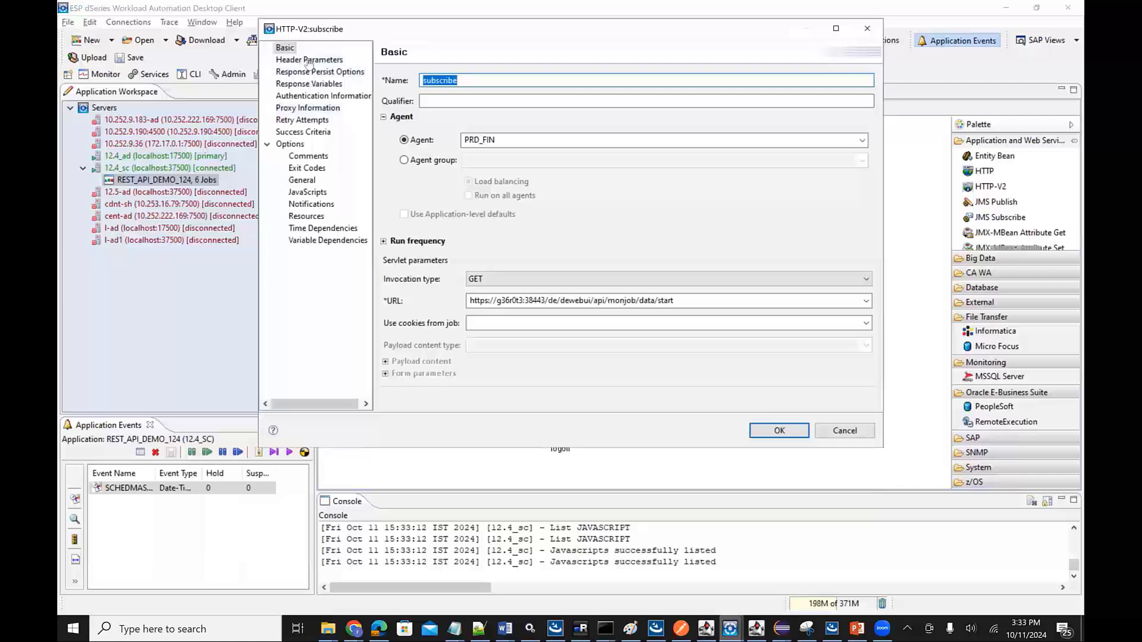
{"action": "left_click", "coordinate": [310, 59]}
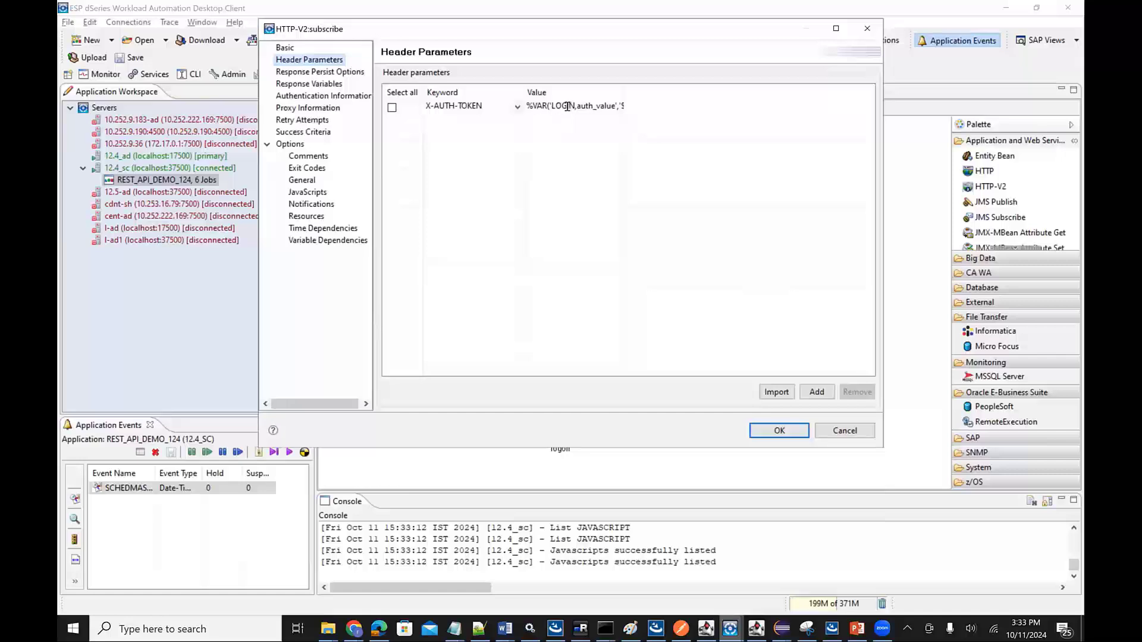
{"action": "double_click", "coordinate": [581, 107]}
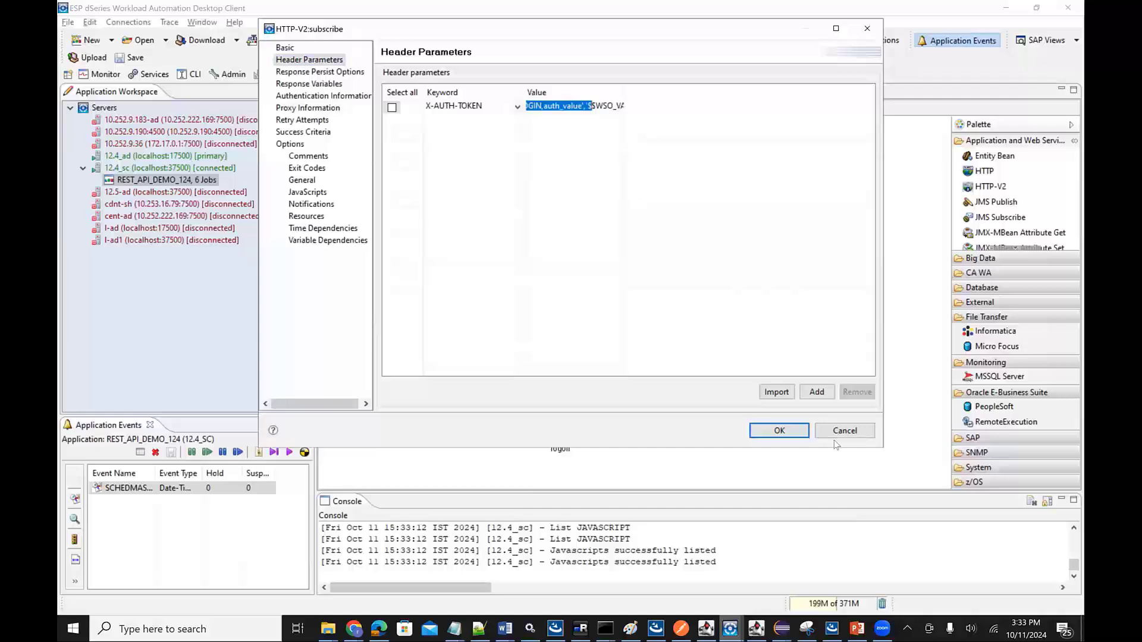
{"action": "left_click", "coordinate": [779, 430]}
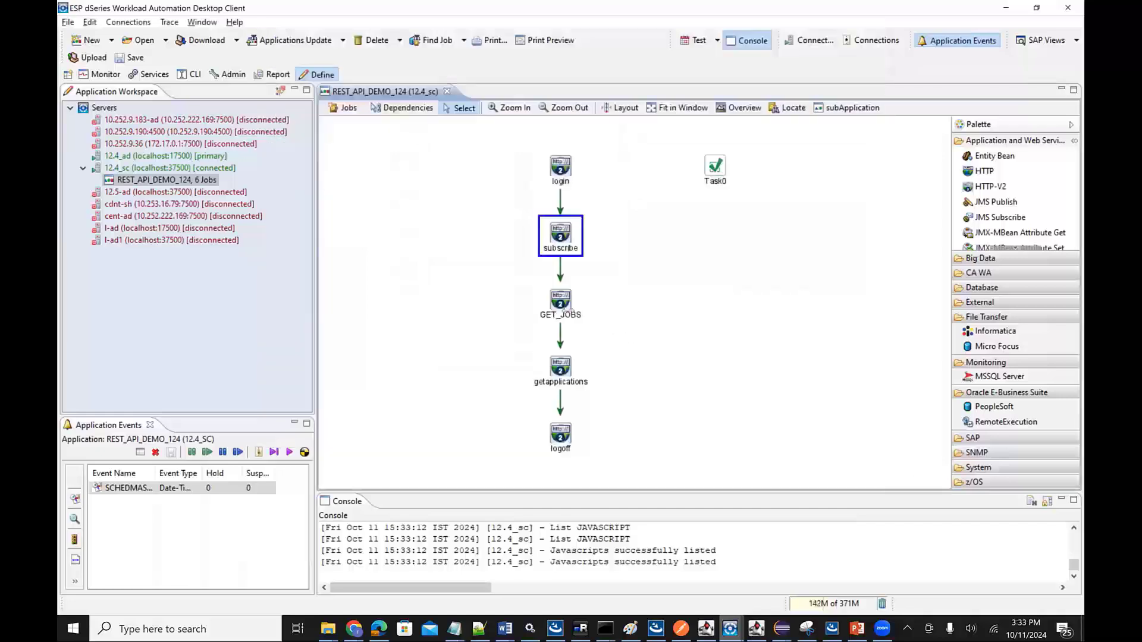
- Trigger the REST_API_DEMO_124 application's event with the default trigger options and switch to the Monitor perspective
{"action": "left_click", "coordinate": [561, 303]}
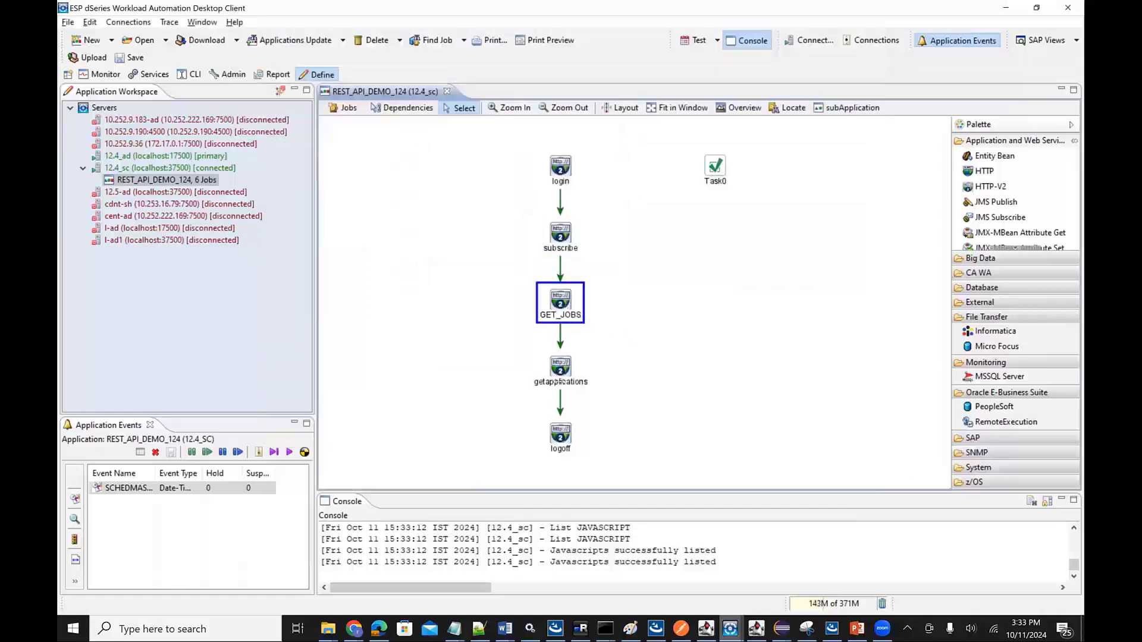
{"action": "left_click", "coordinate": [561, 436]}
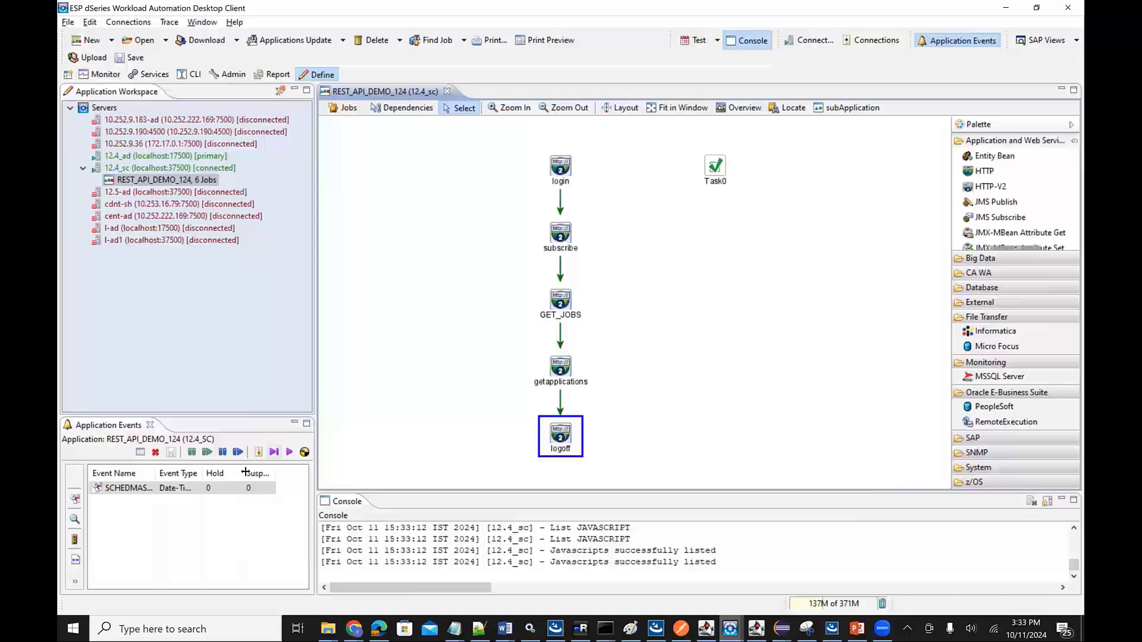
{"action": "left_click", "coordinate": [259, 452]}
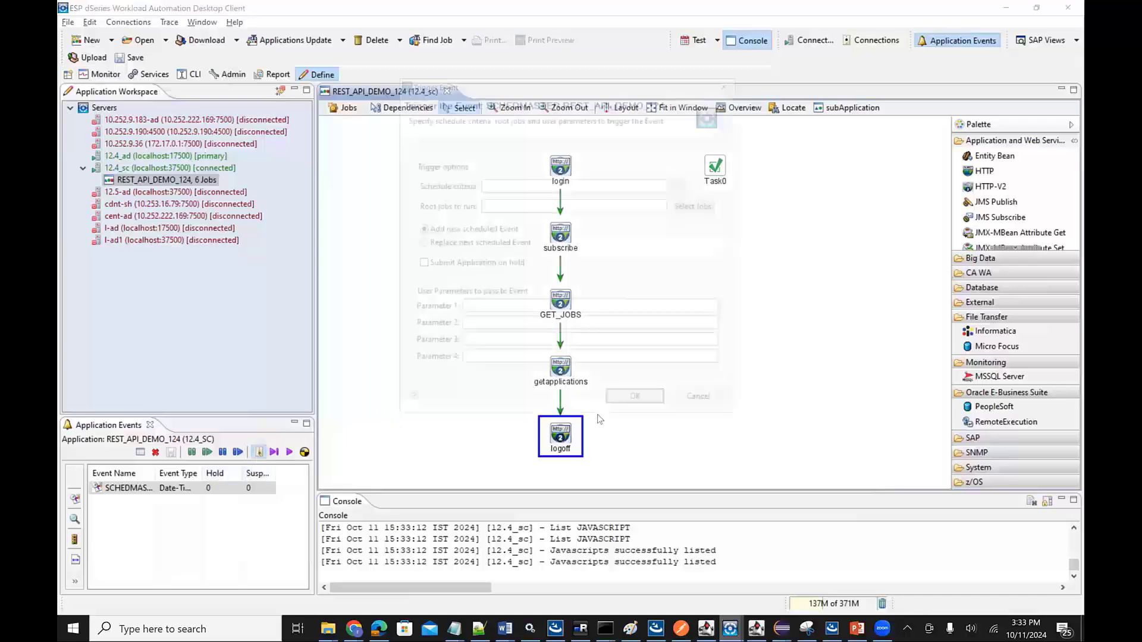
{"action": "left_click", "coordinate": [641, 405]}
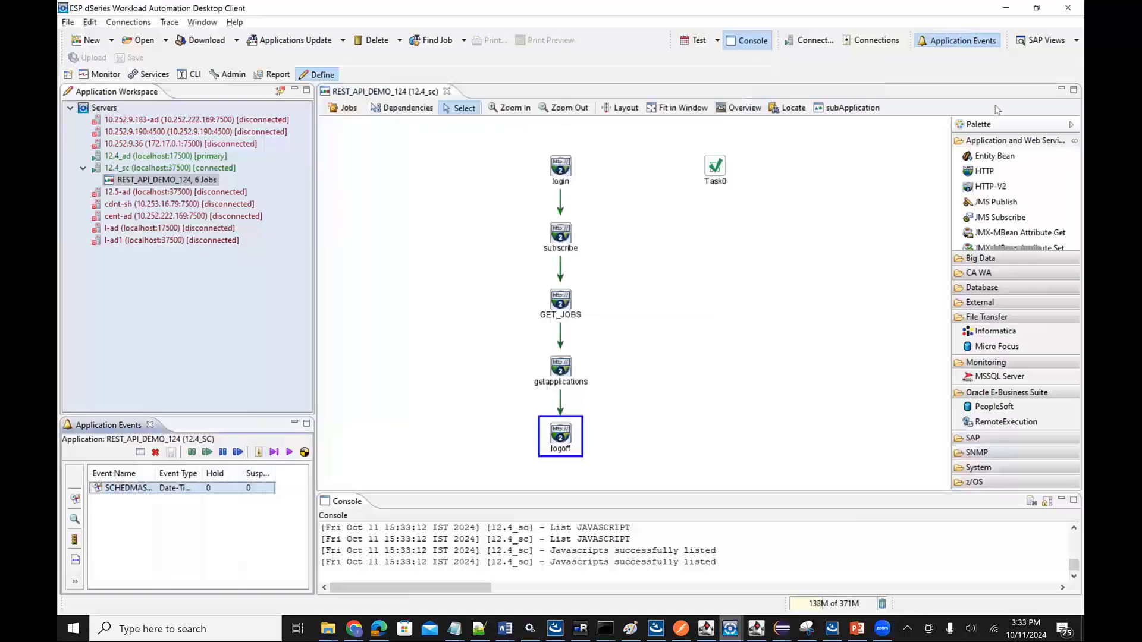
{"action": "left_click", "coordinate": [101, 74]}
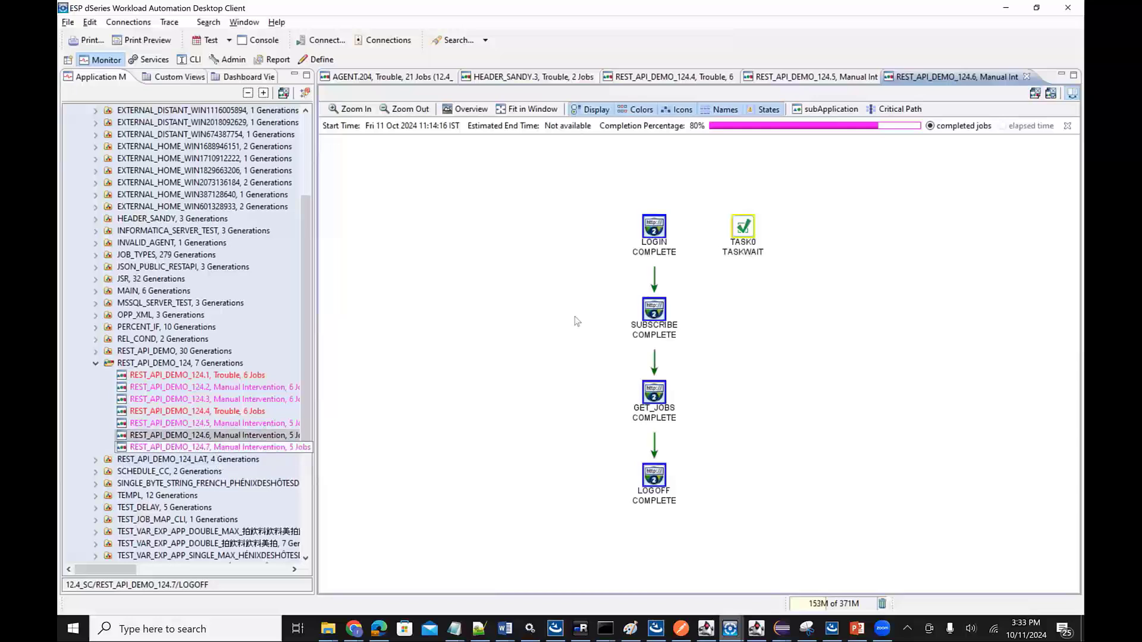
- Retrieve the full spool file of the LOGIN job in REST_API_DEMO_124.7, examine its HTTP status and response, and close it
{"action": "left_click", "coordinate": [662, 222]}
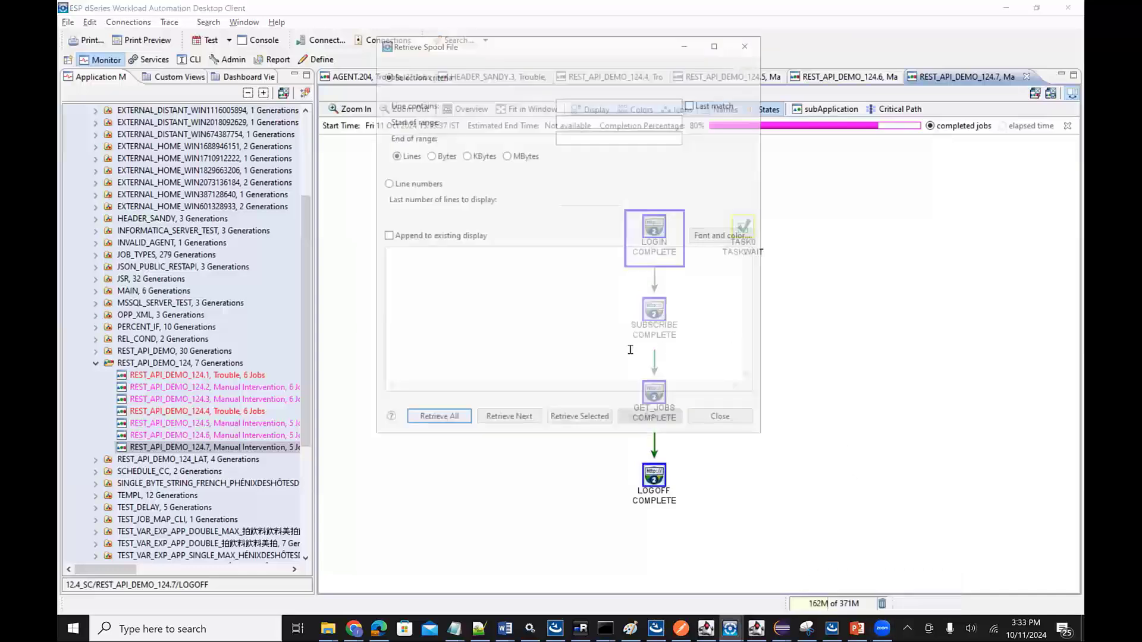
{"action": "left_click", "coordinate": [447, 426]}
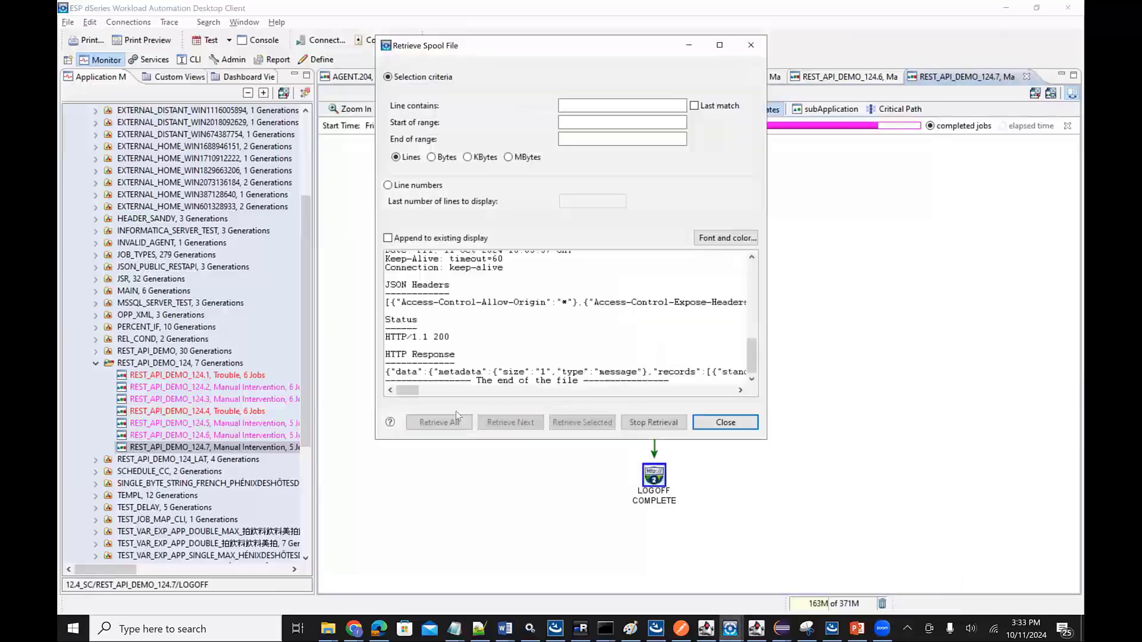
{"action": "left_click_drag", "start_coordinate": [394, 326], "coordinate": [480, 352]}
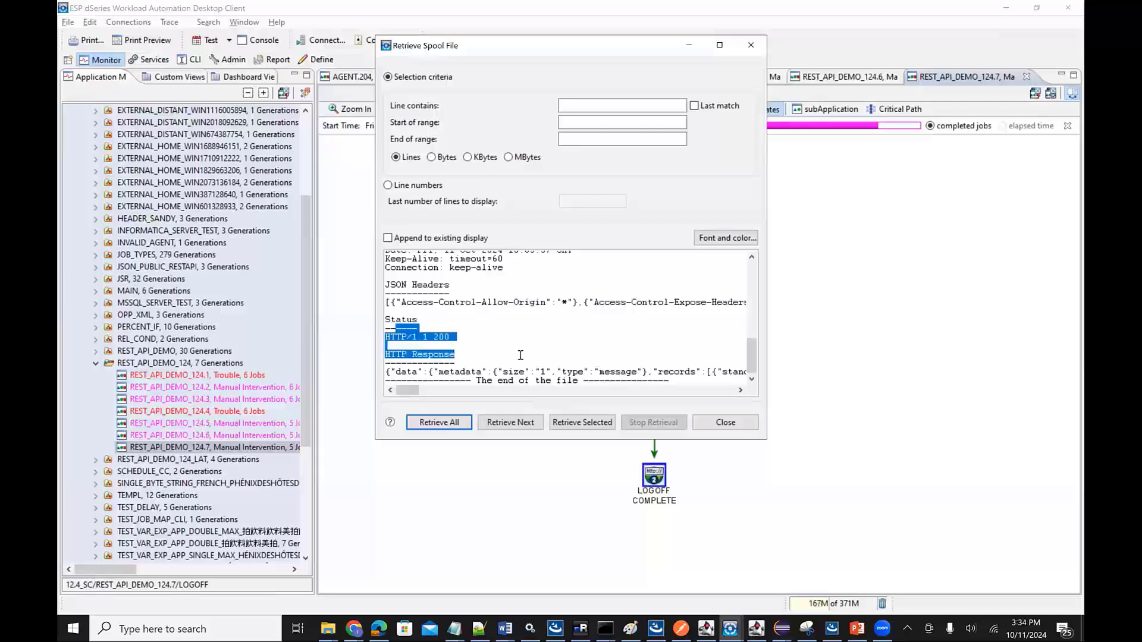
{"action": "left_click_drag", "start_coordinate": [408, 392], "coordinate": [449, 407]}
{"action": "left_click_drag", "start_coordinate": [351, 410], "coordinate": [396, 400]}
{"action": "left_click", "coordinate": [697, 422]}
- Open the SUBSCRIBE job's run details, examine its status, URL and header parameters, and close them
{"action": "double_click", "coordinate": [660, 316]}
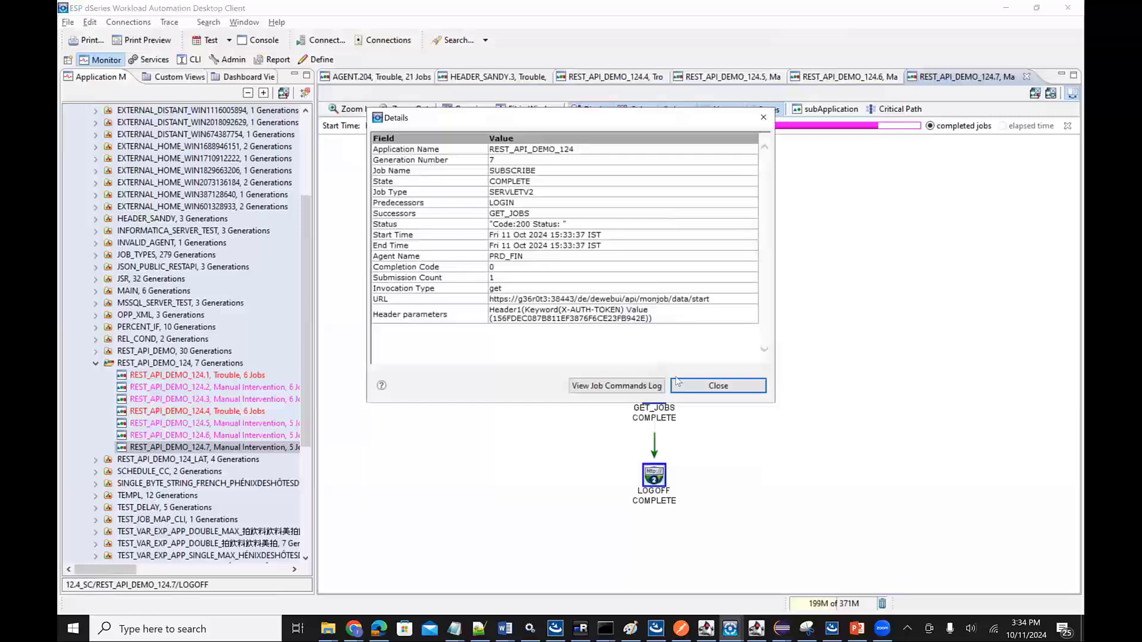
{"action": "left_click", "coordinate": [697, 386]}
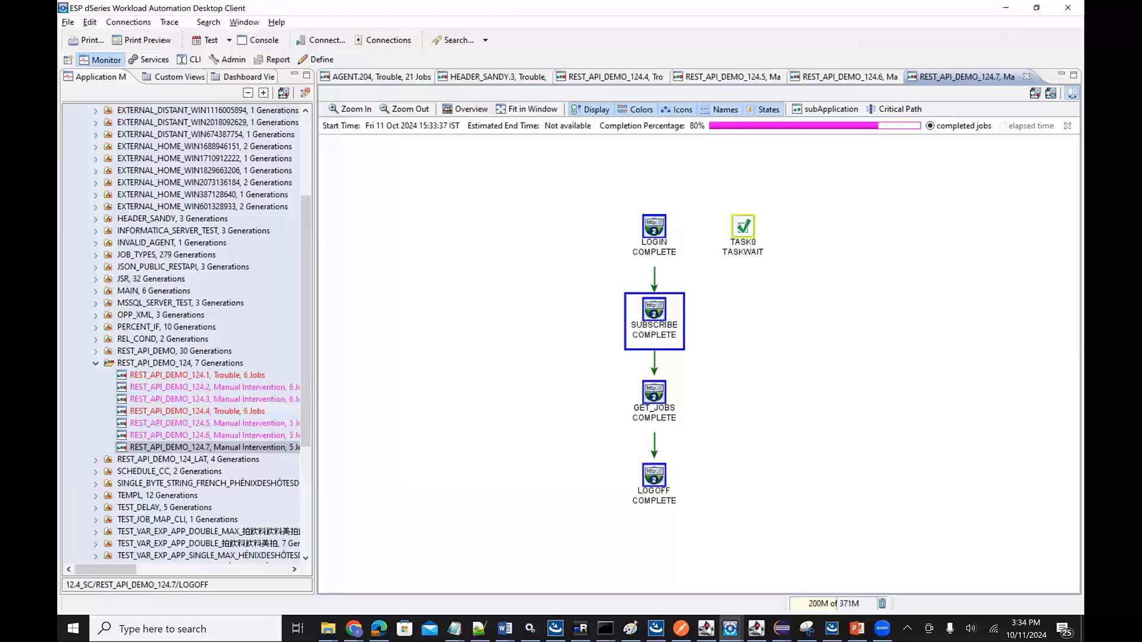
- Switch to the PowerPoint slide show and advance to the Useful information slide
{"action": "mouse_move", "coordinate": [856, 629]}
{"action": "left_click", "coordinate": [879, 575]}
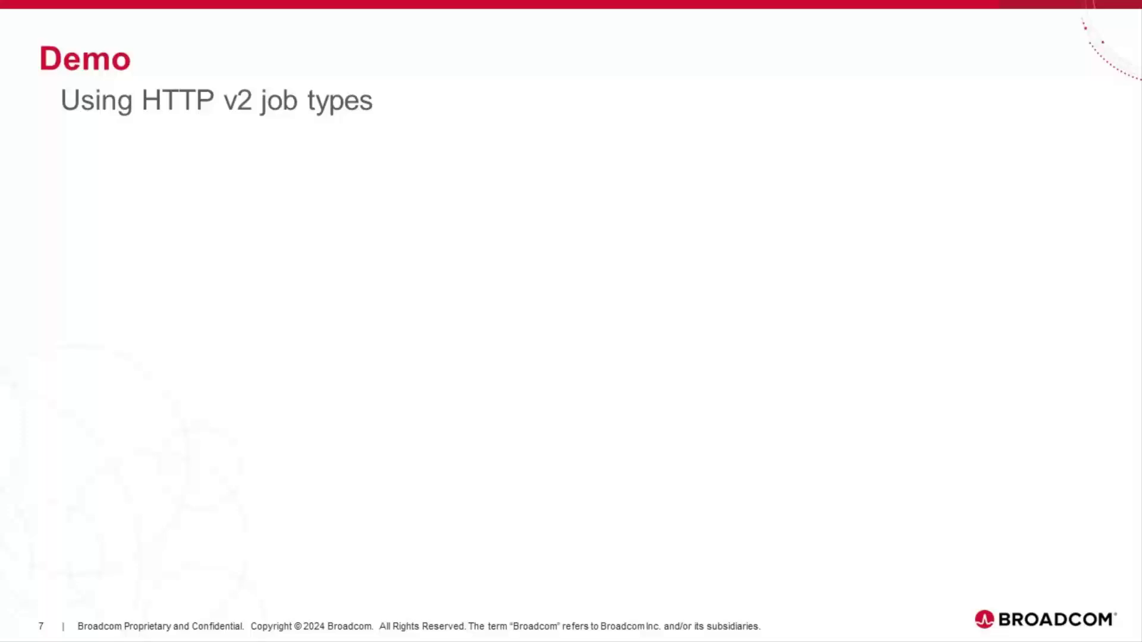
{"action": "key", "text": "Right"}
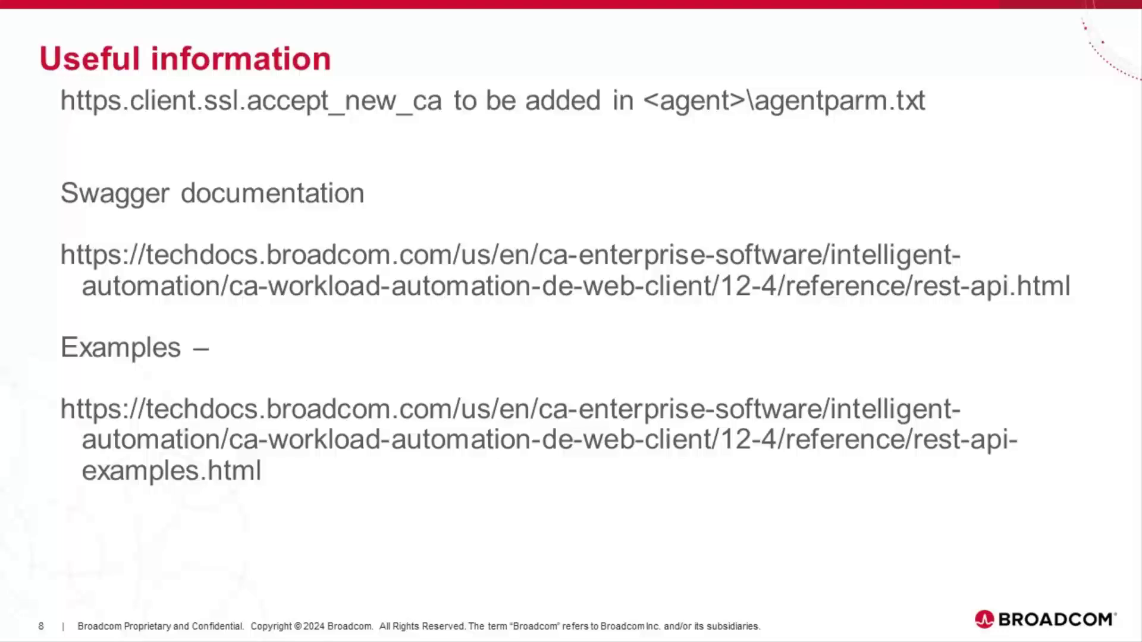
- Switch to the browser documentation, open the View the Details of a Job page under REST API Examples, and examine its request header and response
{"action": "key", "text": "alt+Tab"}
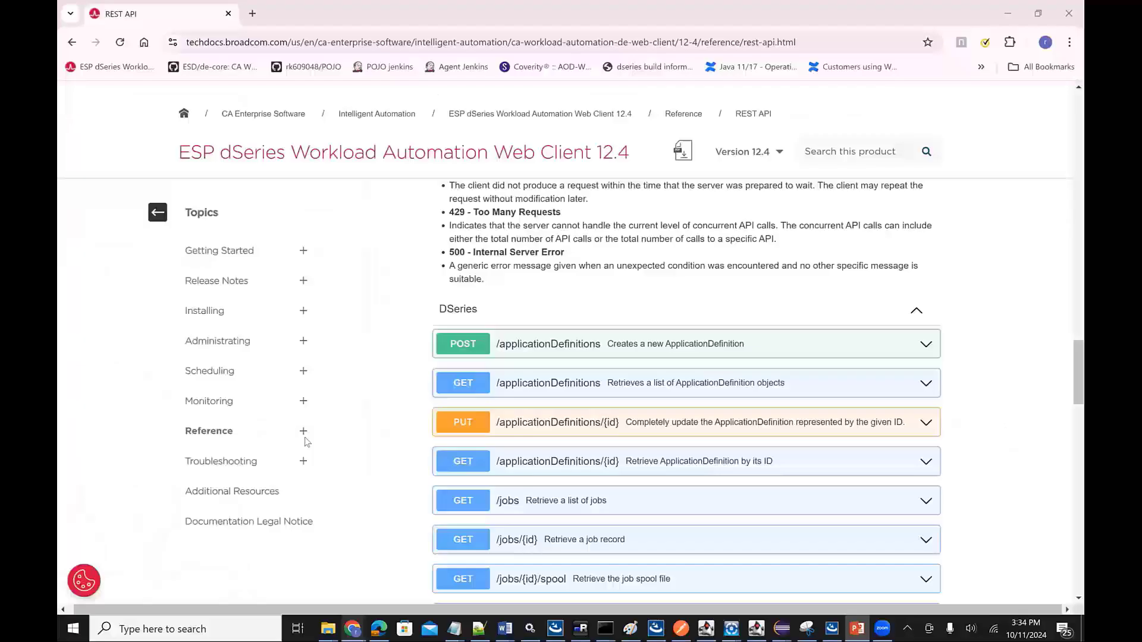
{"action": "left_click", "coordinate": [305, 434]}
{"action": "left_click", "coordinate": [259, 473]}
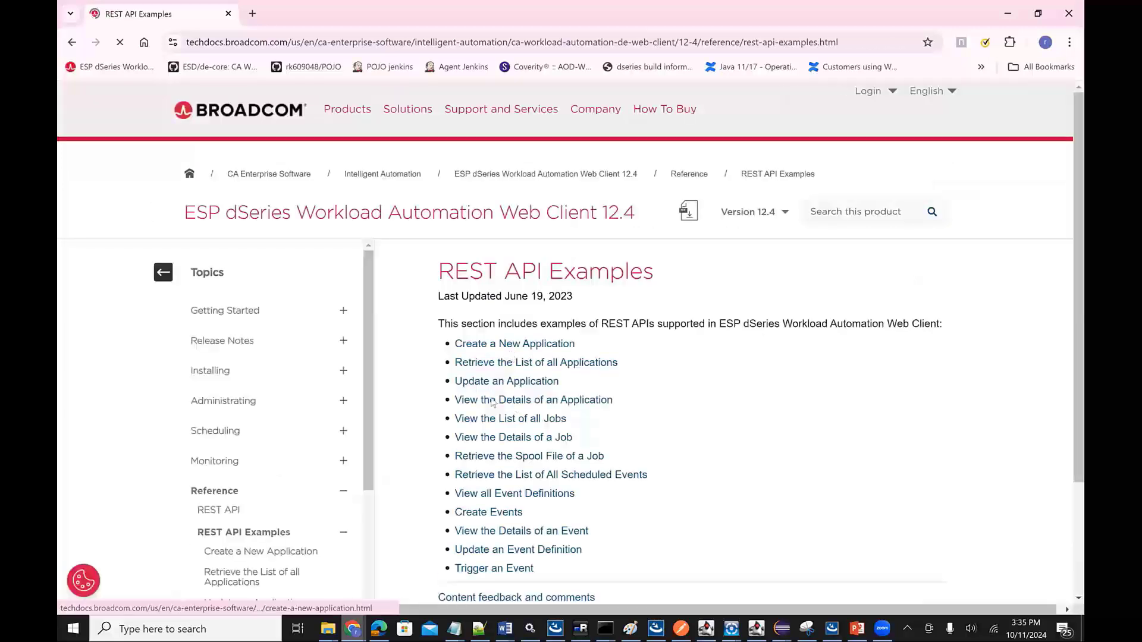
{"action": "left_click", "coordinate": [491, 443]}
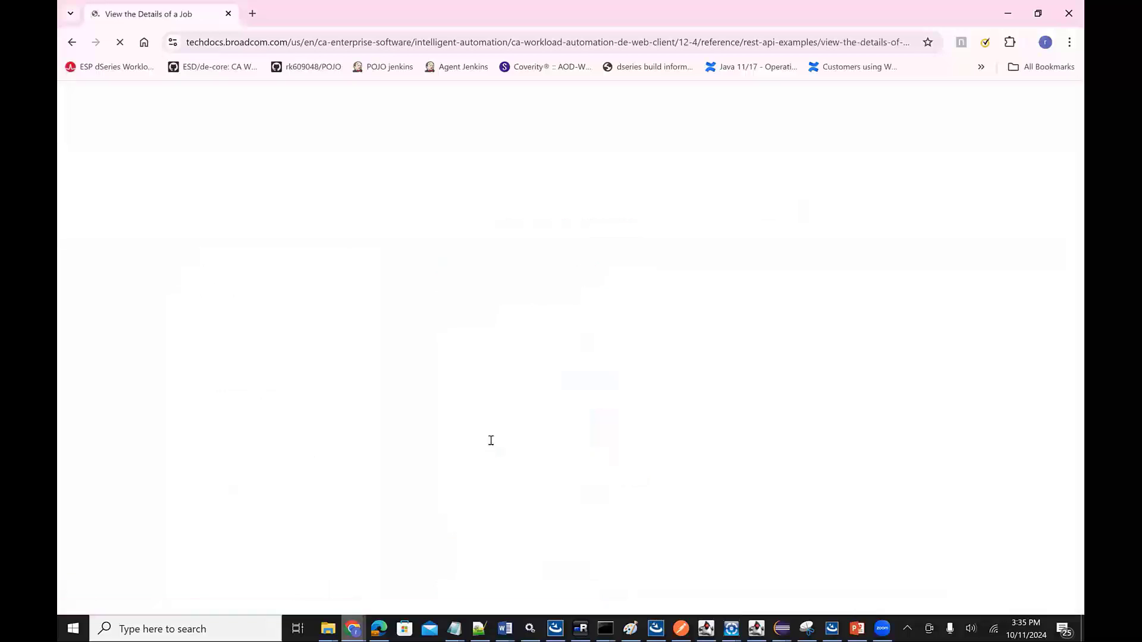
{"action": "scroll", "coordinate": [617, 489], "scroll_direction": "down", "scroll_amount": 6}
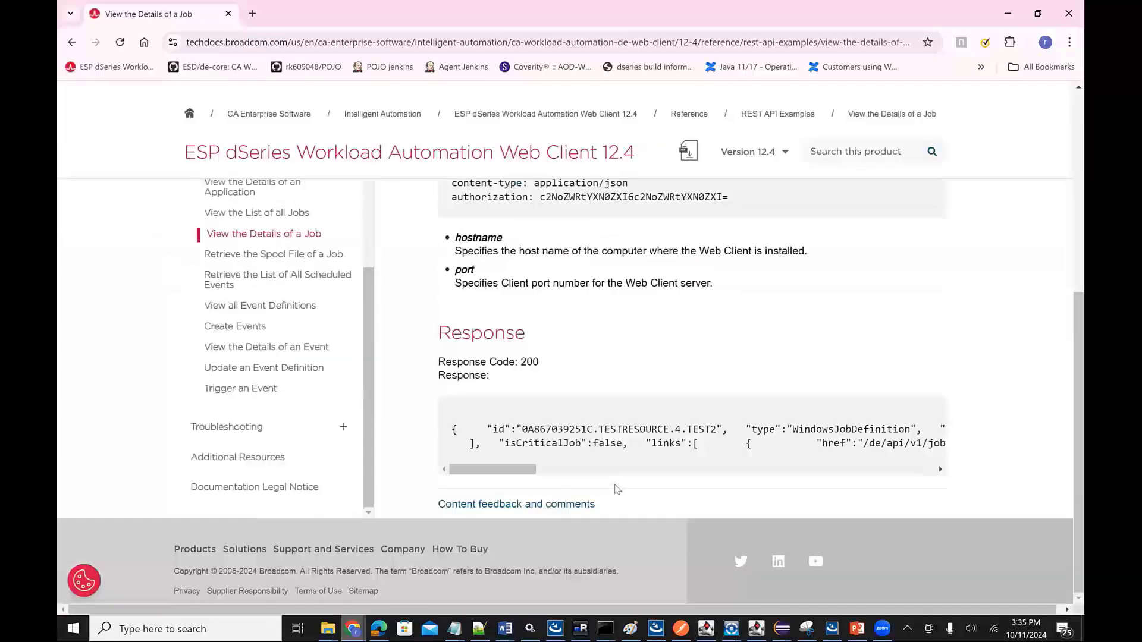
{"action": "scroll", "coordinate": [636, 332], "scroll_direction": "up", "scroll_amount": 5}
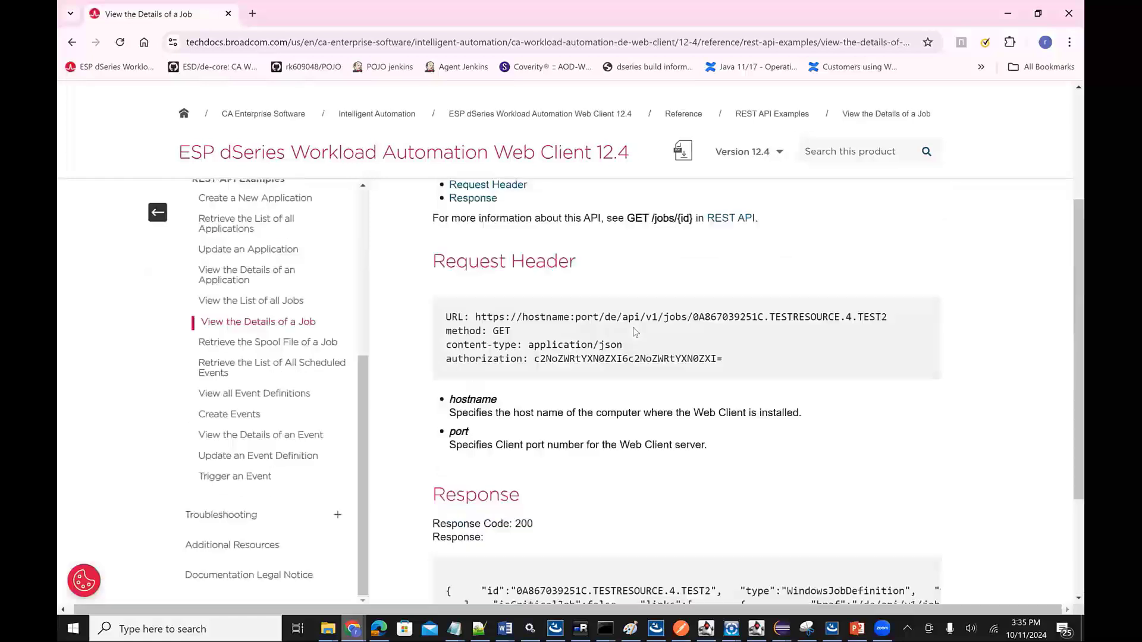